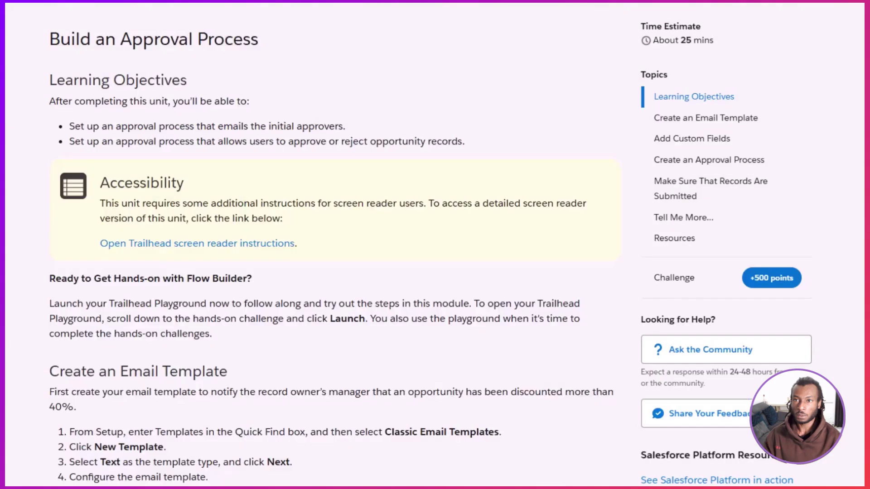
Scroll the Trailhead approval unit down to the Create an Email Template steps.
{"action": "scroll", "coordinate": [331, 244], "scroll_direction": "down", "scroll_amount": 6}
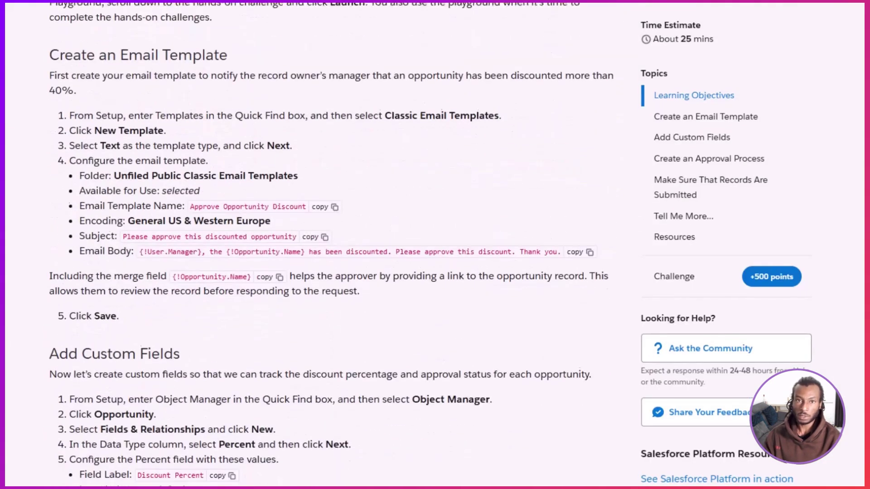
{"action": "scroll", "coordinate": [331, 245], "scroll_direction": "down", "scroll_amount": 1}
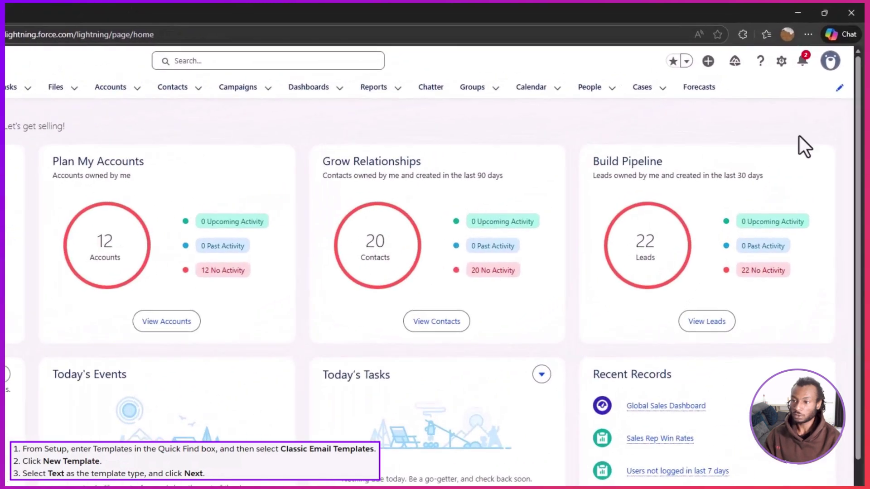
Start a new Text template under Setup's Classic Email Templates.
{"action": "left_click", "coordinate": [781, 61]}
{"action": "left_click", "coordinate": [766, 123]}
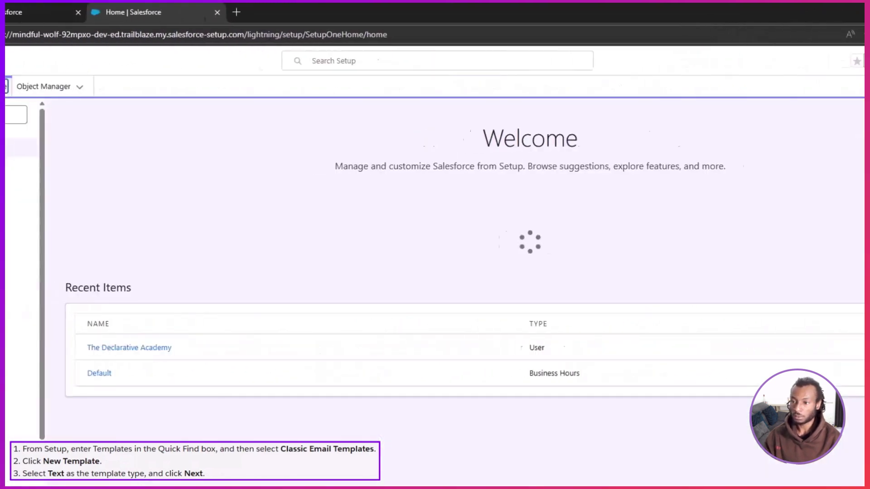
{"action": "left_click", "coordinate": [65, 114]}
{"action": "type", "text": "T"}
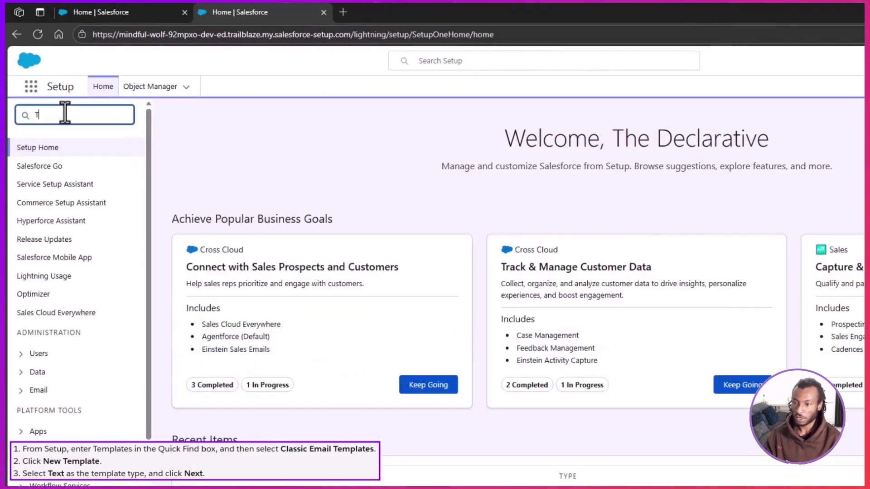
{"action": "type", "text": "emplates"}
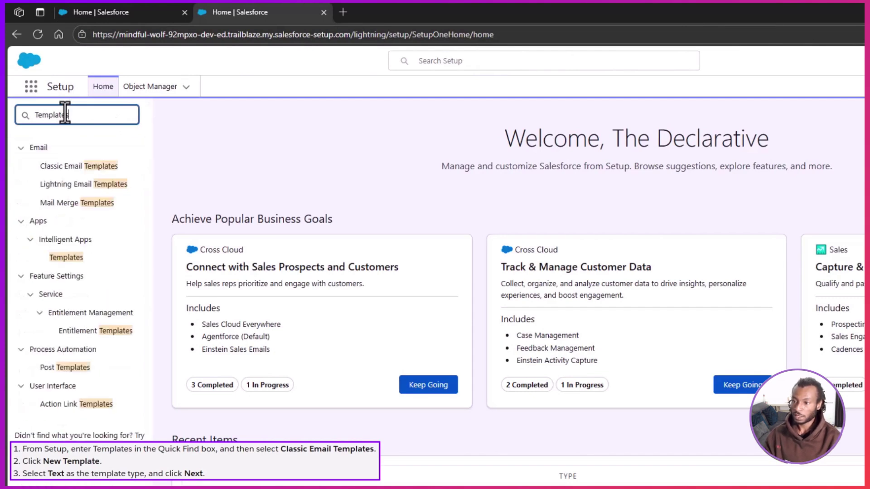
{"action": "left_click", "coordinate": [60, 168]}
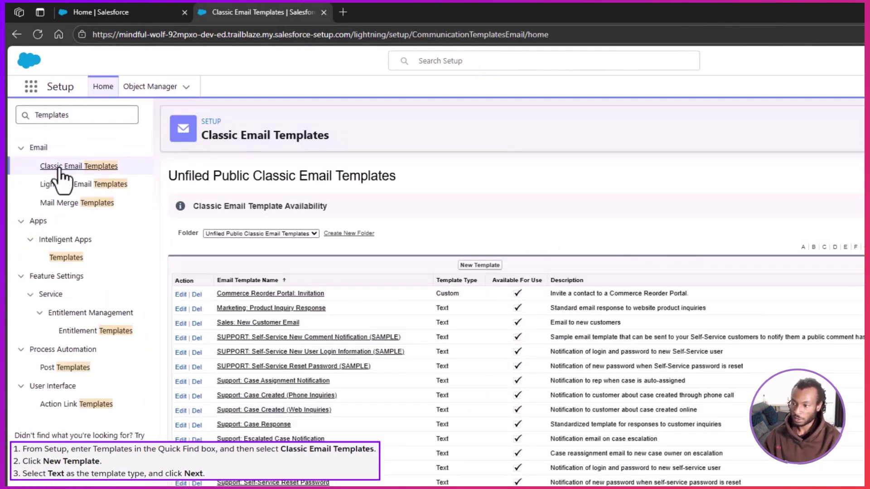
{"action": "left_click", "coordinate": [479, 265]}
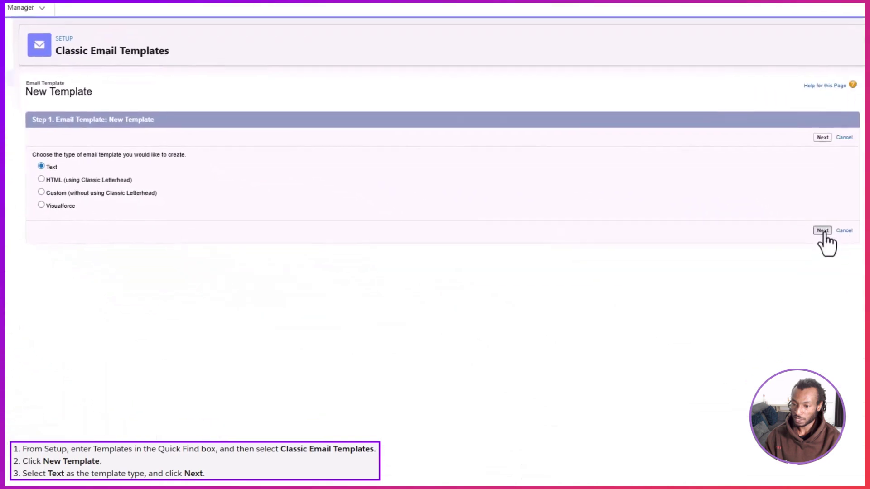
{"action": "left_click", "coordinate": [821, 137]}
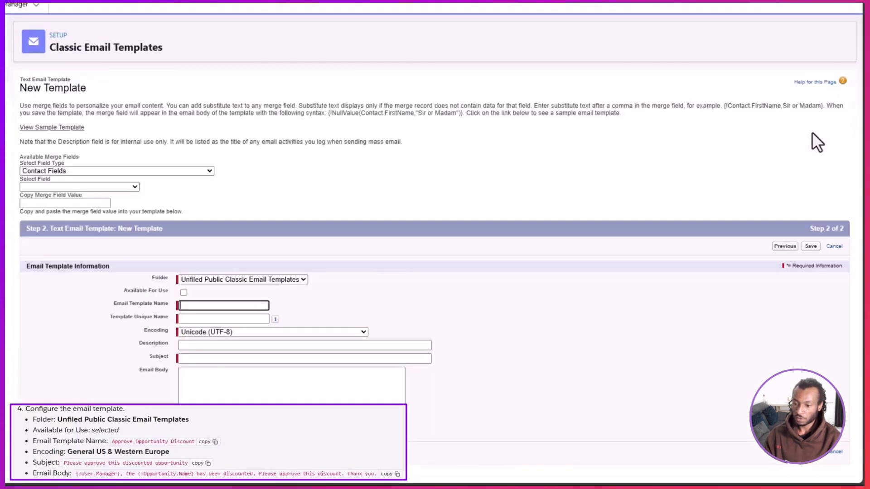
Make 'Approve Opportunity Discount' available, General US & Western Europe encoding, subject 'Please approve this Discounted Opportunity'.
{"action": "left_click", "coordinate": [295, 276]}
{"action": "left_click", "coordinate": [293, 301]}
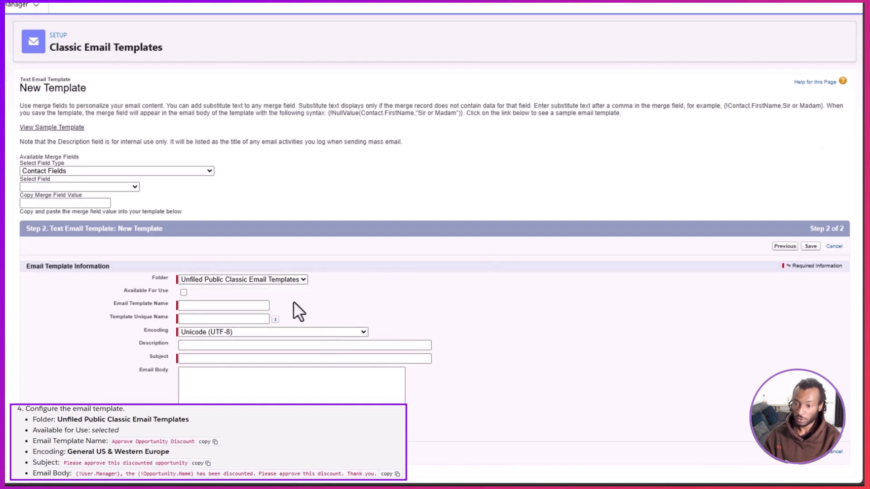
{"action": "left_click", "coordinate": [184, 292]}
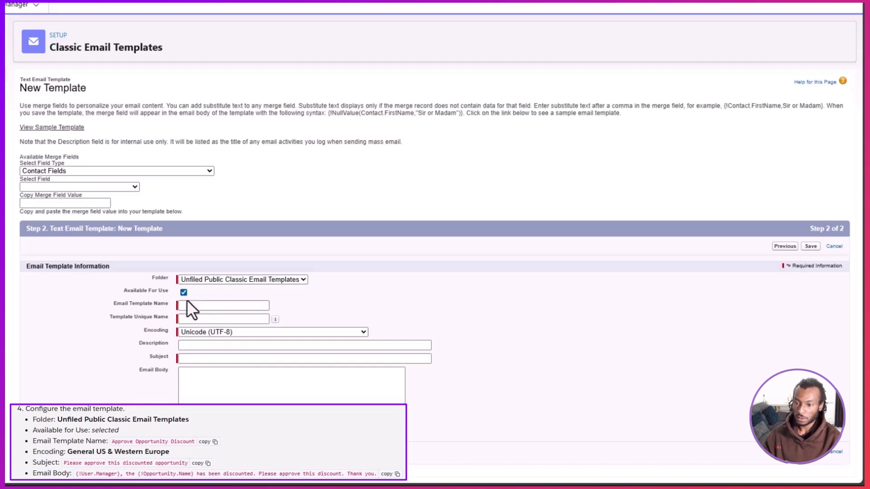
{"action": "left_click", "coordinate": [187, 303]}
{"action": "type", "text": "Approve Opportunity Discount"}
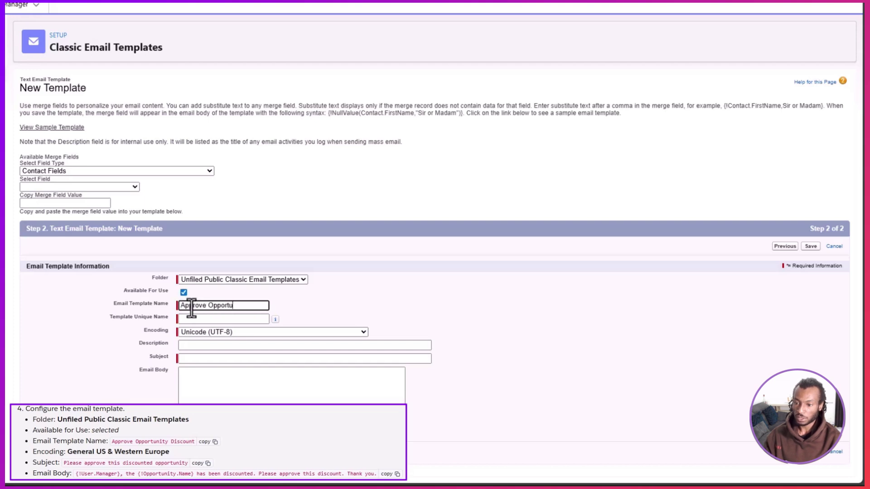
{"action": "left_click", "coordinate": [226, 331]}
{"action": "left_click", "coordinate": [237, 354]}
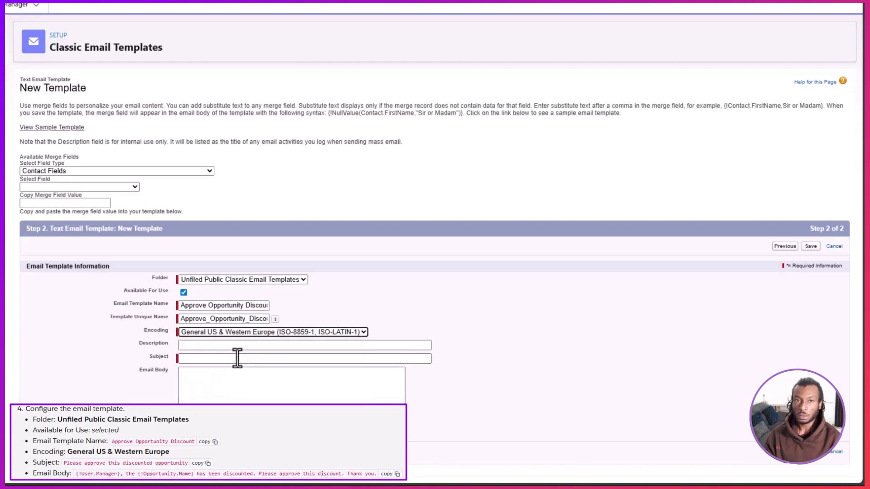
{"action": "left_click", "coordinate": [237, 358]}
{"action": "type", "text": "Please approve"}
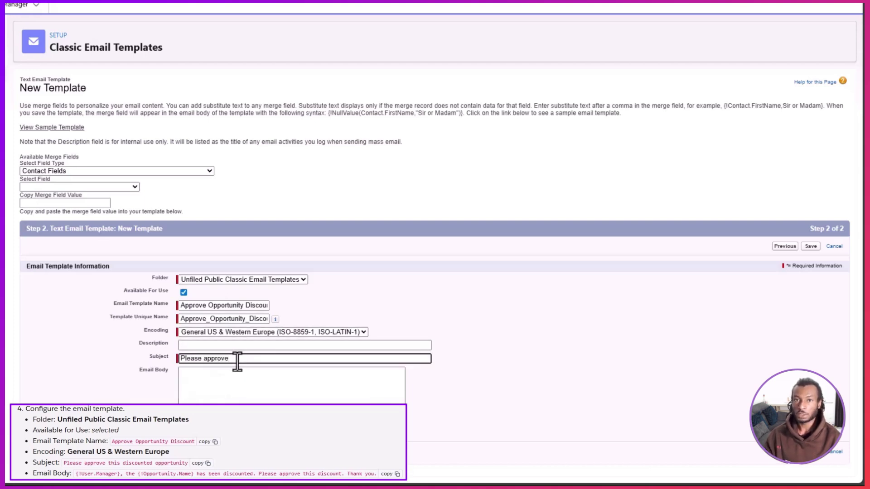
{"action": "type", "text": " this Discounted Opportunity"}
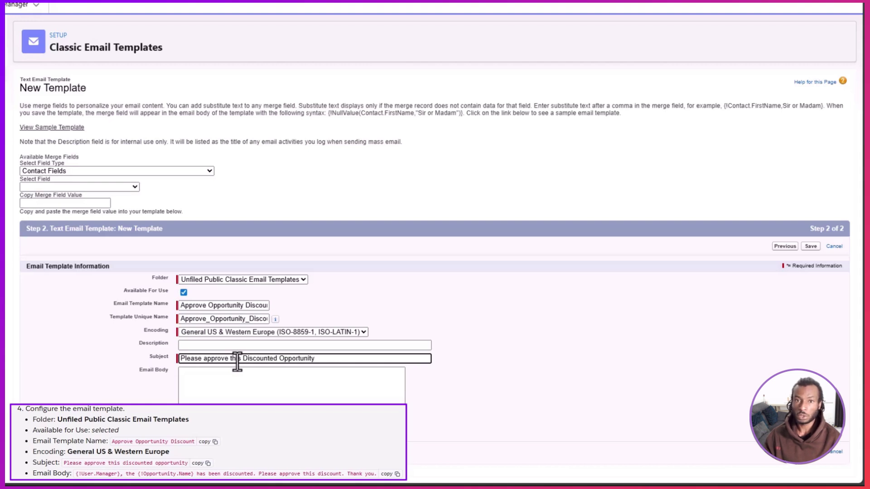
Write the body asking the manager to approve the discounted opportunity, then save the template.
{"action": "left_click", "coordinate": [230, 390]}
{"action": "type", "text": "{"}
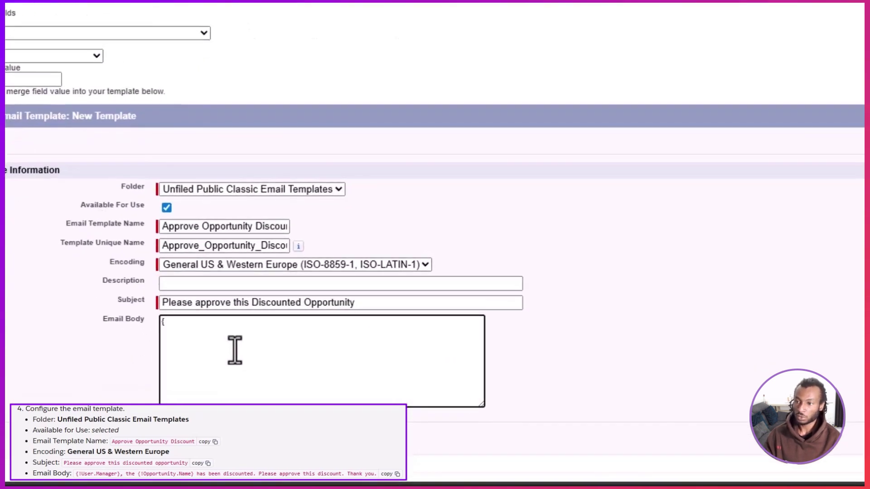
{"action": "type", "text": "!User.Manager}"}
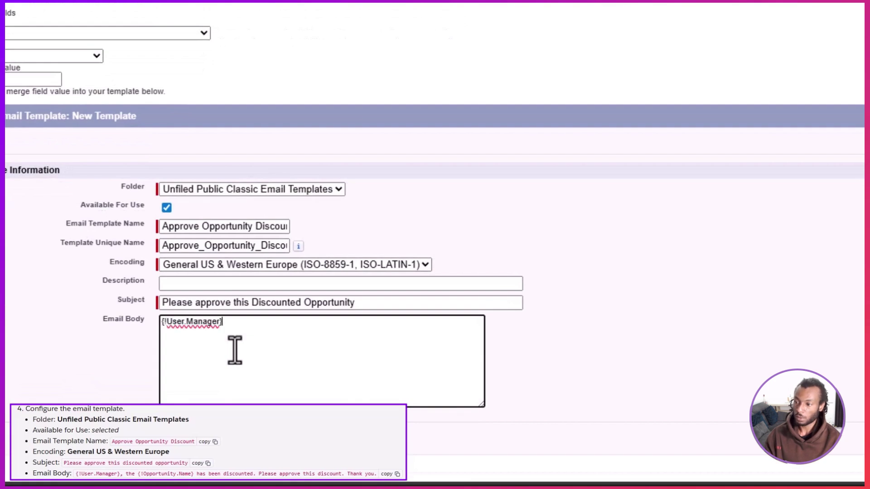
{"action": "type", "text": ", the {!Opportunity.Name"}
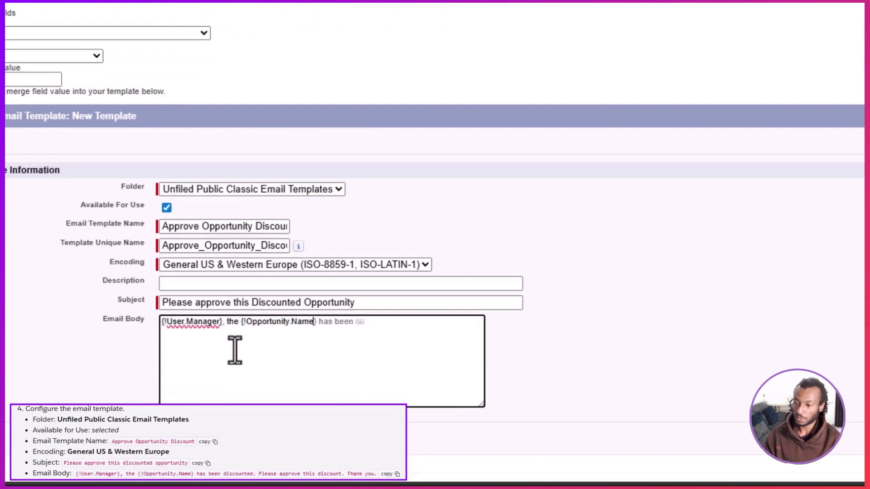
{"action": "type", "text": "} has been discounted."}
{"action": "key", "text": "Return"}
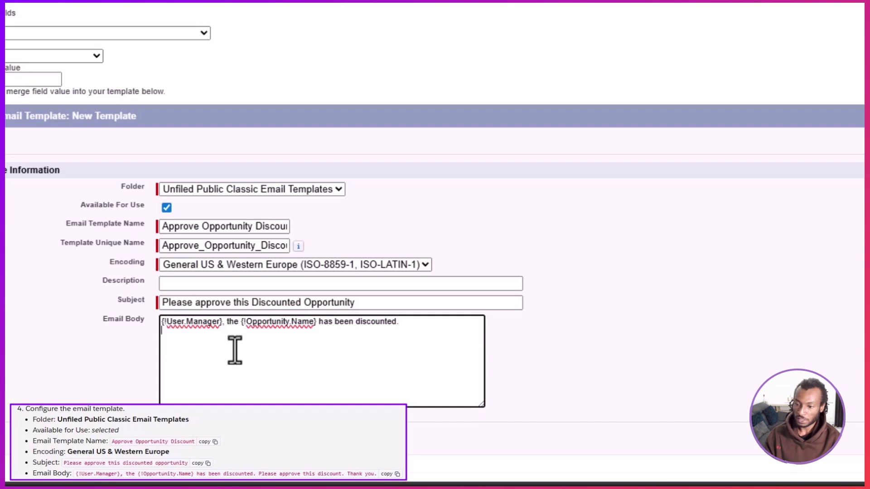
{"action": "type", "text": "Please approve this discount."}
{"action": "key", "text": "Return"}
{"action": "type", "text": "Thank you."}
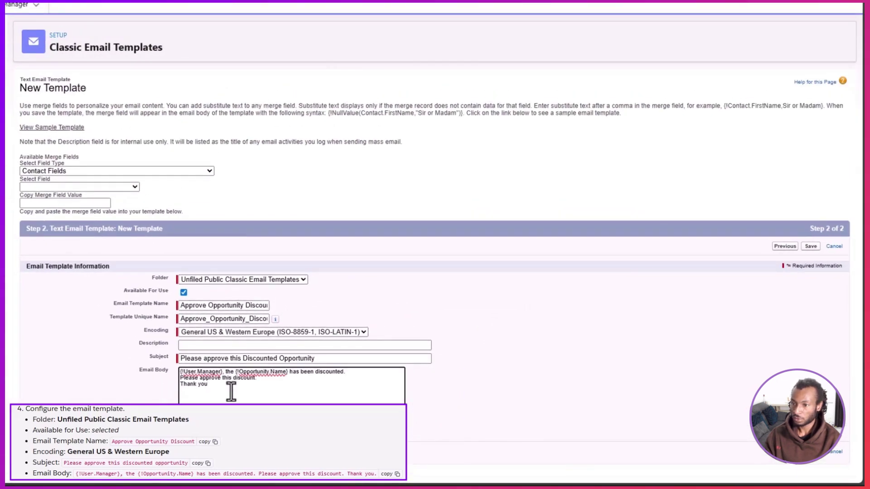
{"action": "left_click", "coordinate": [811, 452]}
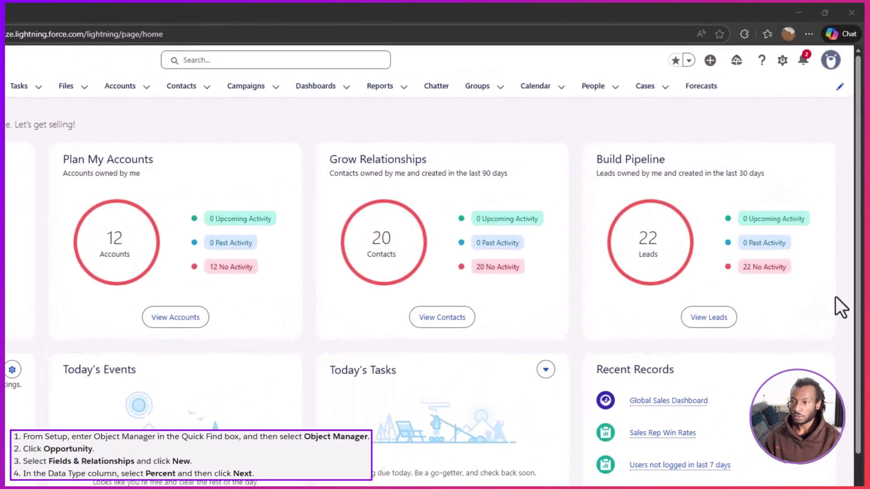
Start a new Percent custom field on the Opportunity object.
{"action": "left_click", "coordinate": [782, 60]}
{"action": "left_click", "coordinate": [744, 126]}
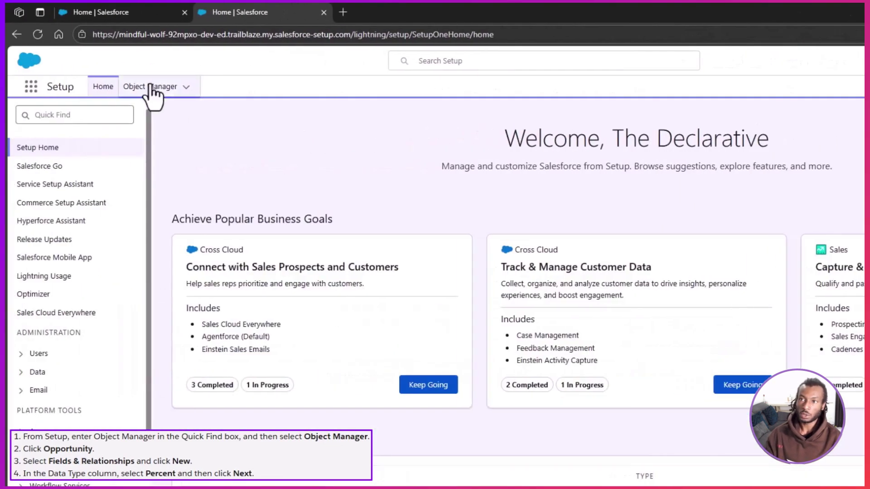
{"action": "left_click", "coordinate": [151, 87]}
{"action": "scroll", "coordinate": [604, 266], "scroll_direction": "down", "scroll_amount": 20}
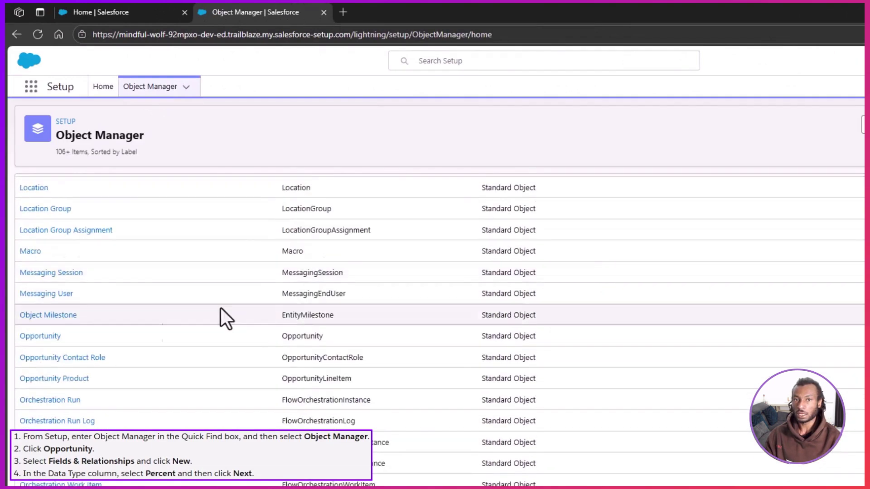
{"action": "left_click", "coordinate": [40, 336]}
{"action": "left_click", "coordinate": [68, 202]}
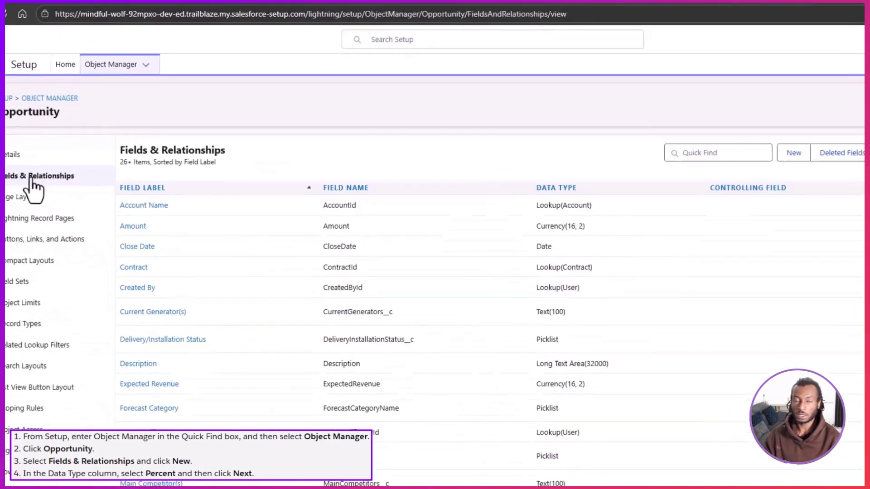
{"action": "left_click", "coordinate": [793, 153]}
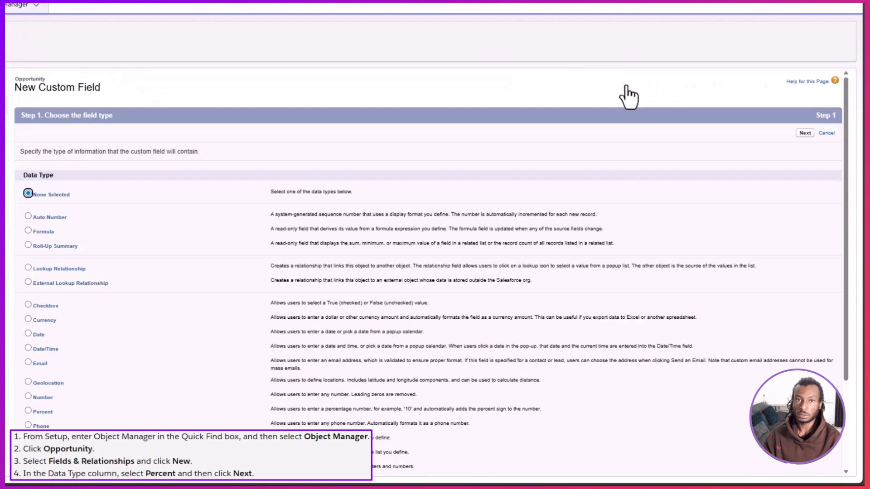
{"action": "left_click", "coordinate": [28, 411]}
{"action": "left_click", "coordinate": [805, 133]}
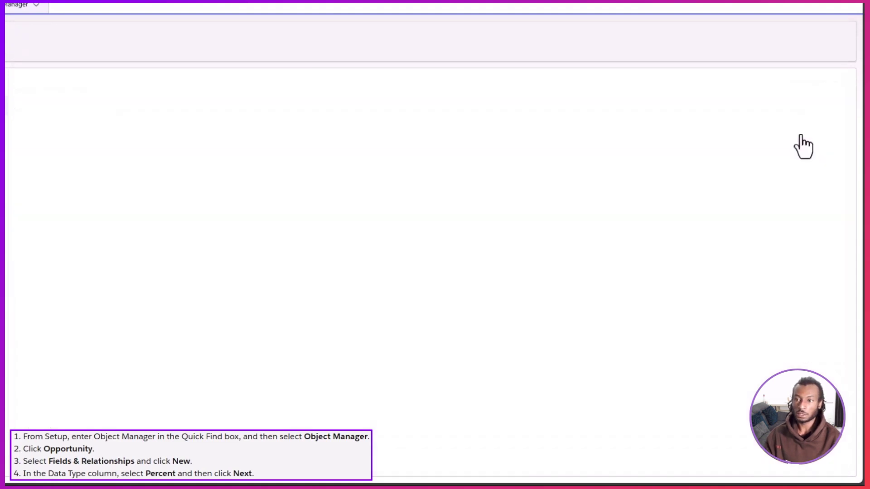
Label the field 'Discount Percent', make it required, and continue past field-level security.
{"action": "left_click", "coordinate": [254, 153]}
{"action": "type", "text": "Disco"}
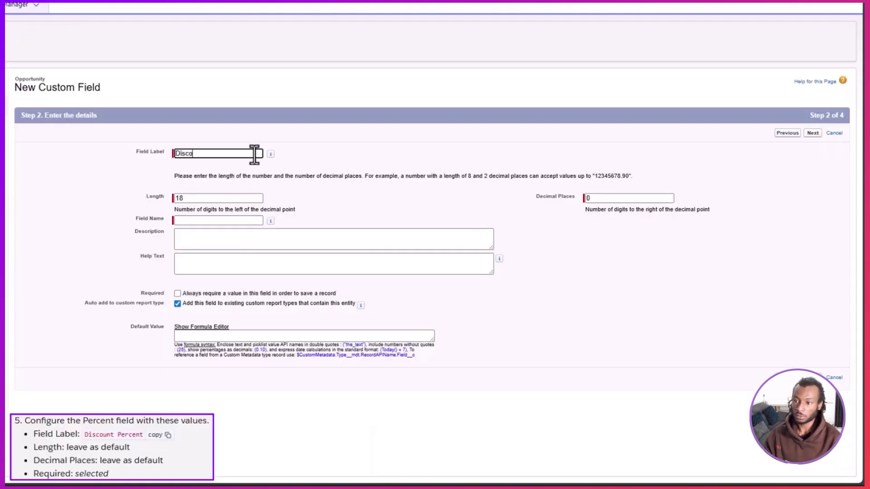
{"action": "type", "text": "unt Percent"}
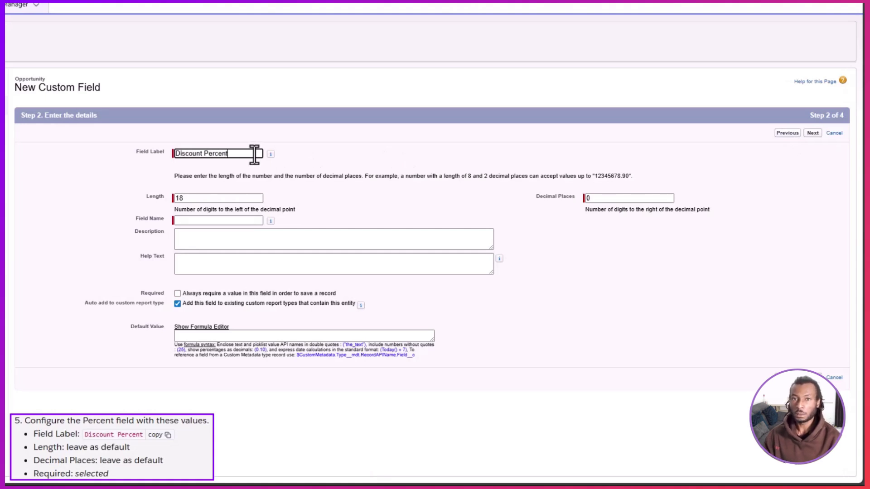
{"action": "left_click", "coordinate": [178, 293]}
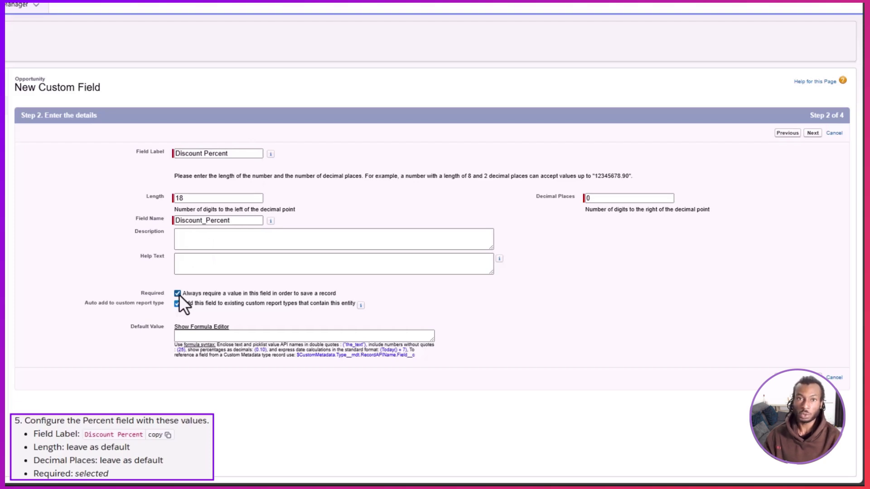
{"action": "left_click", "coordinate": [812, 133]}
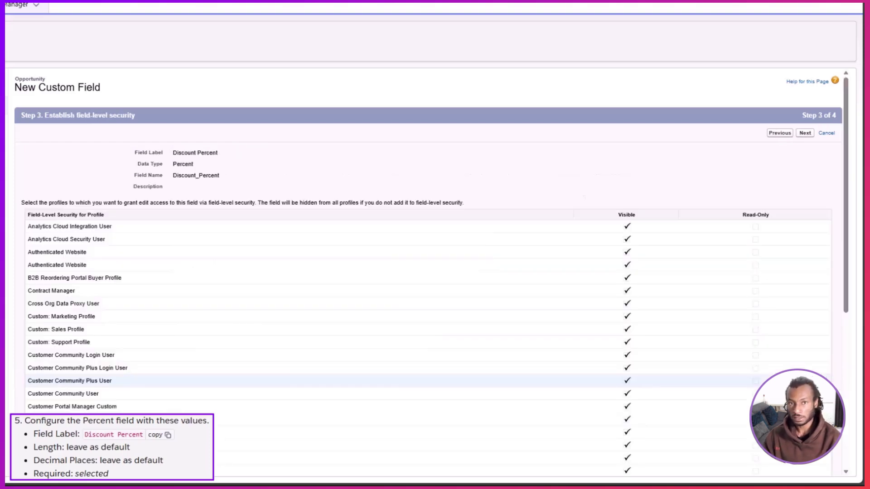
{"action": "left_click", "coordinate": [806, 133]}
Save and add a 'Discount Percent Status' picklist with values Approved and Not Approved.
{"action": "left_click", "coordinate": [785, 133]}
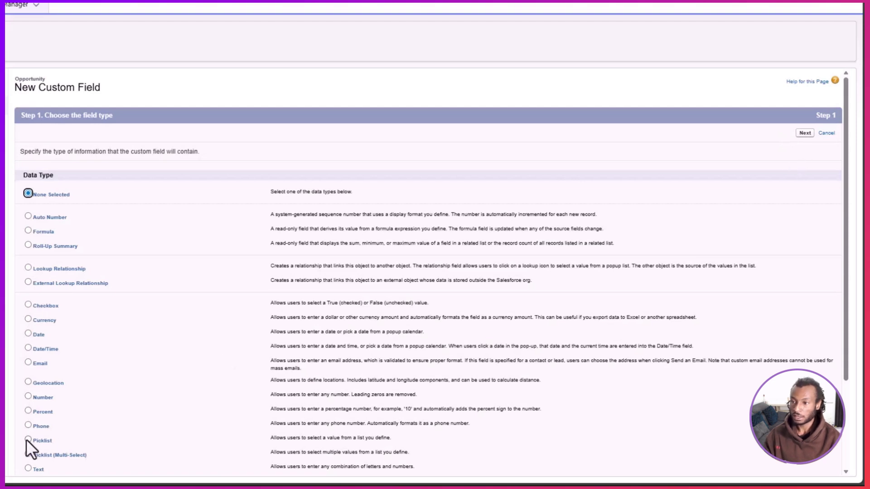
{"action": "left_click", "coordinate": [28, 439]}
{"action": "left_click", "coordinate": [805, 133]}
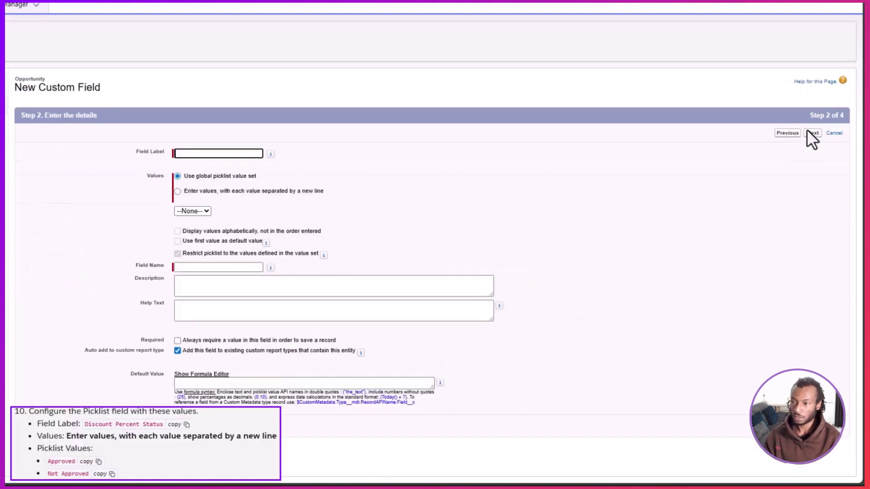
{"action": "type", "text": "Discount"}
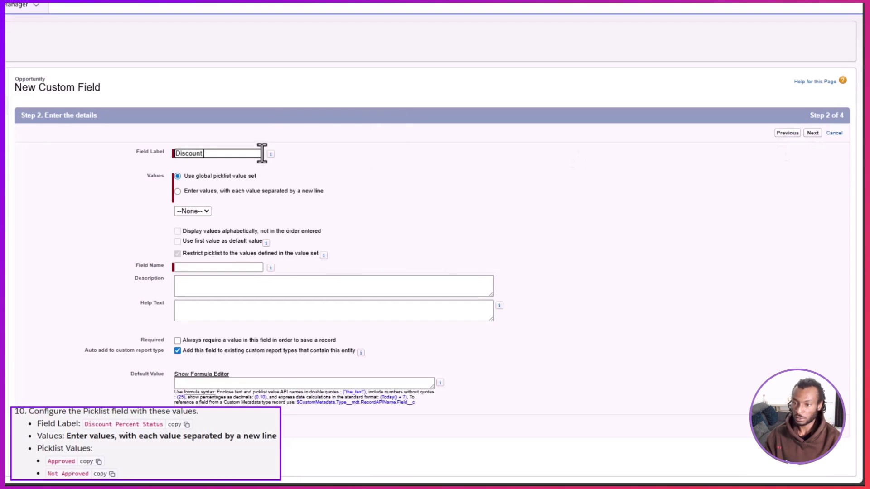
{"action": "type", "text": " Percent Status"}
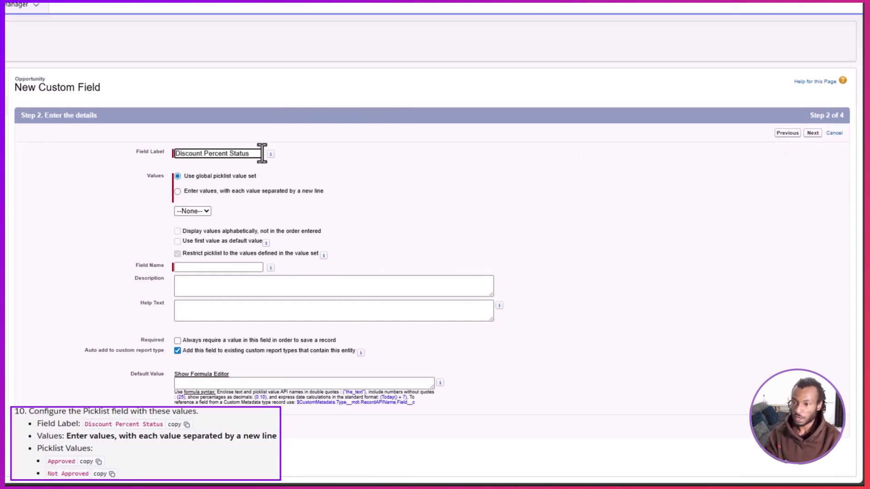
{"action": "left_click", "coordinate": [208, 192]}
{"action": "left_click", "coordinate": [202, 223]}
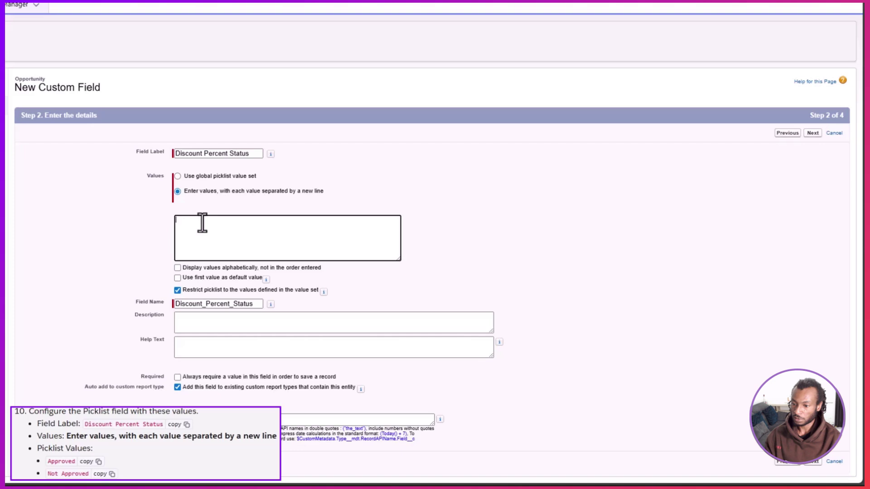
{"action": "type", "text": "Approved"}
{"action": "key", "text": "Return"}
{"action": "type", "text": "Not Approved"}
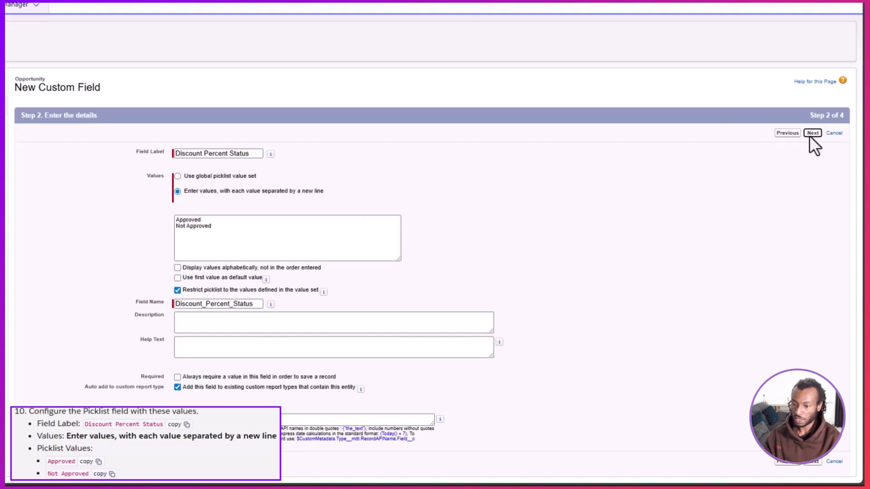
{"action": "left_click", "coordinate": [811, 133]}
{"action": "left_click", "coordinate": [811, 133]}
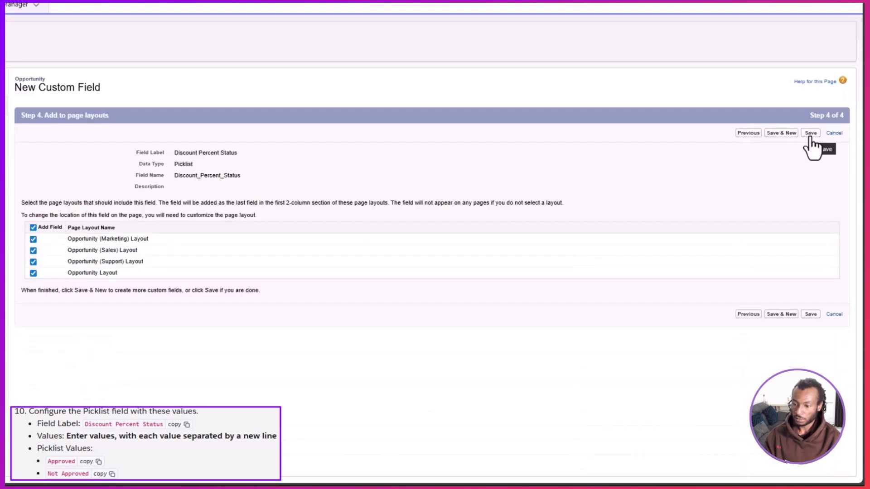
{"action": "left_click", "coordinate": [810, 133]}
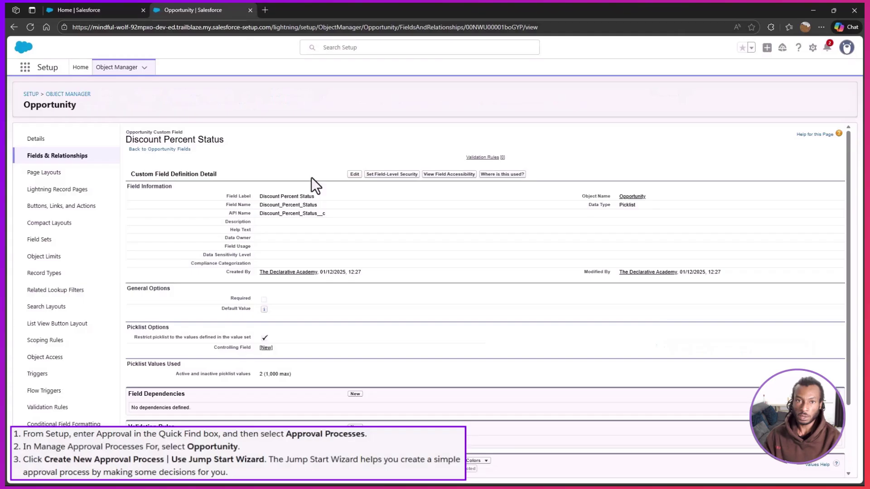
Open Approval Processes for Opportunity and launch the Jump Start Wizard.
{"action": "left_click", "coordinate": [84, 73]}
{"action": "key", "text": "ctrl+a"}
{"action": "key", "text": "BackSpace"}
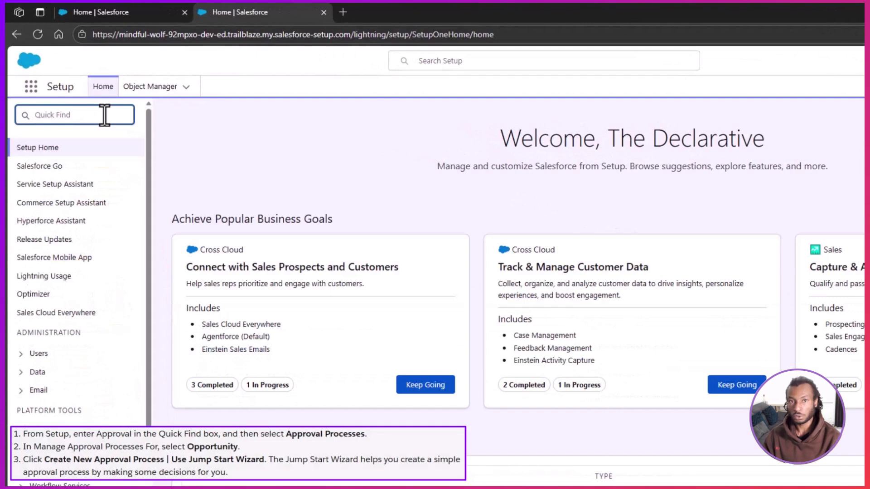
{"action": "type", "text": "Approval"}
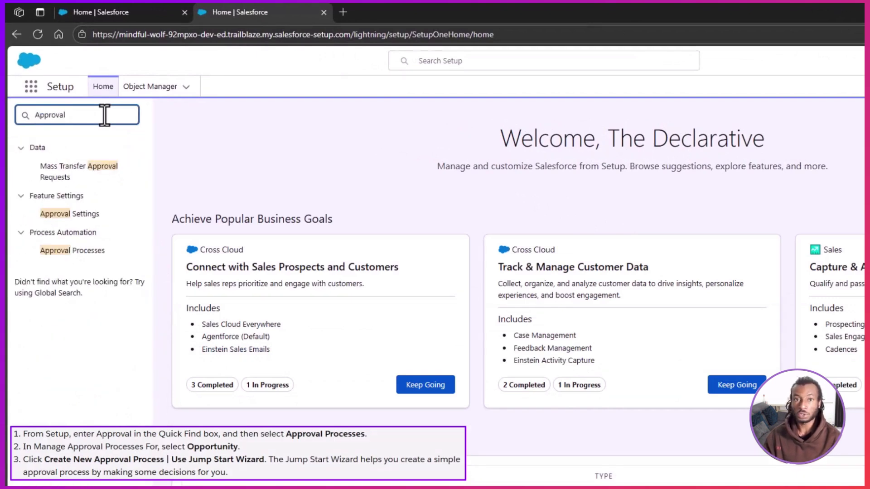
{"action": "left_click", "coordinate": [72, 250]}
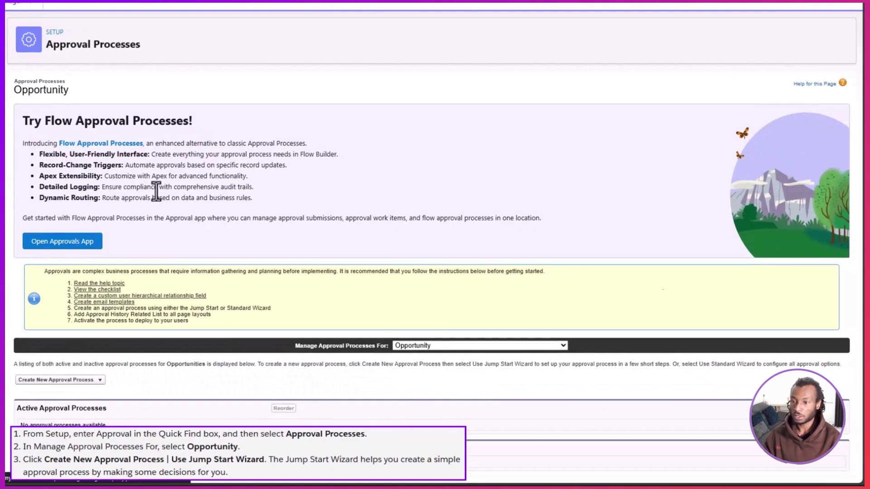
{"action": "left_click", "coordinate": [552, 342]}
{"action": "left_click", "coordinate": [548, 339]}
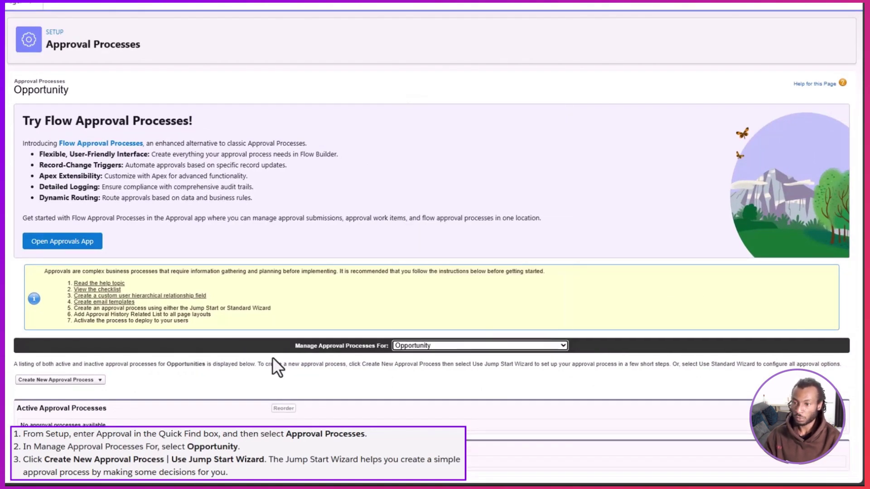
{"action": "left_click", "coordinate": [82, 380]}
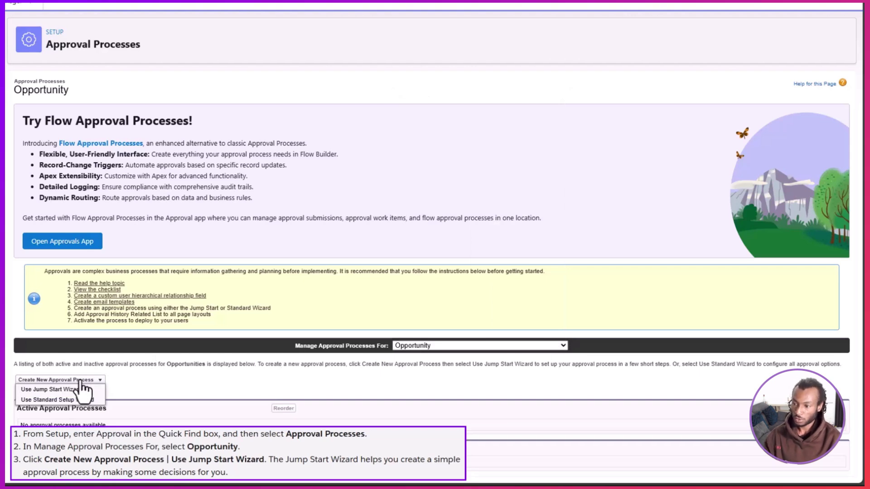
{"action": "left_click", "coordinate": [54, 389]}
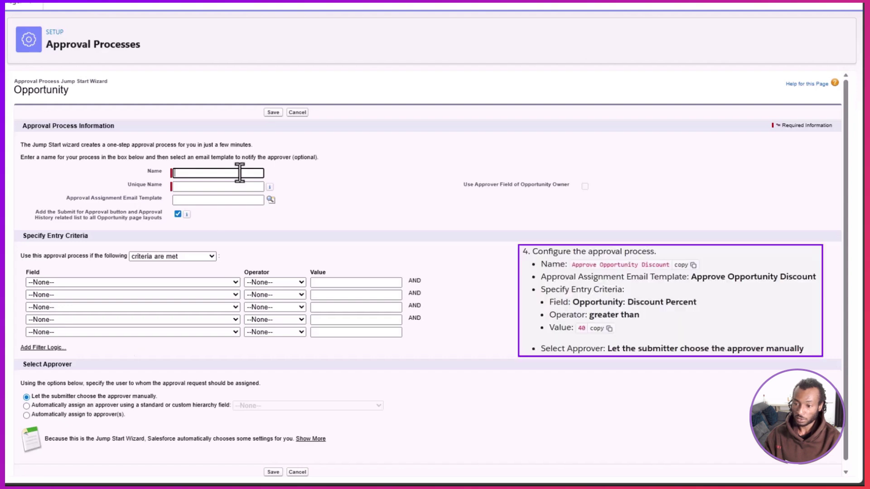
Name it 'Approve Opportunity Discount', use the matching template, require Discount Percent greater than 40, save.
{"action": "type", "text": "Approve Opportuni"}
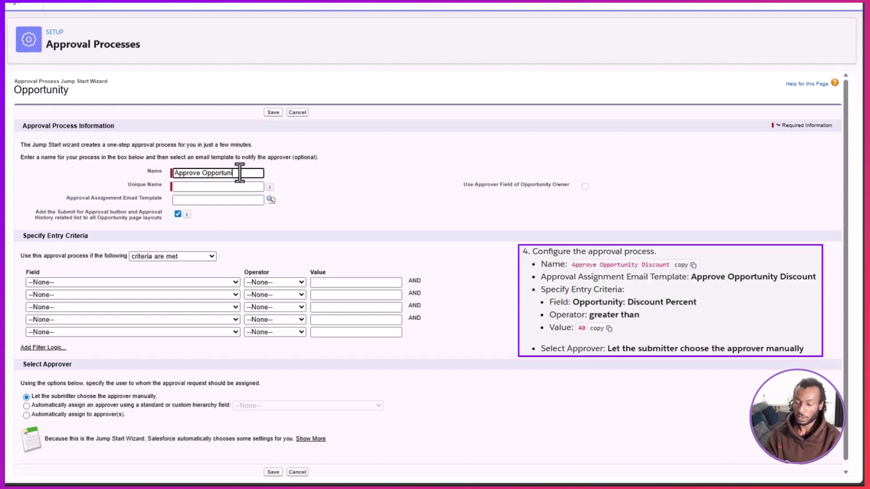
{"action": "type", "text": "ty Discount"}
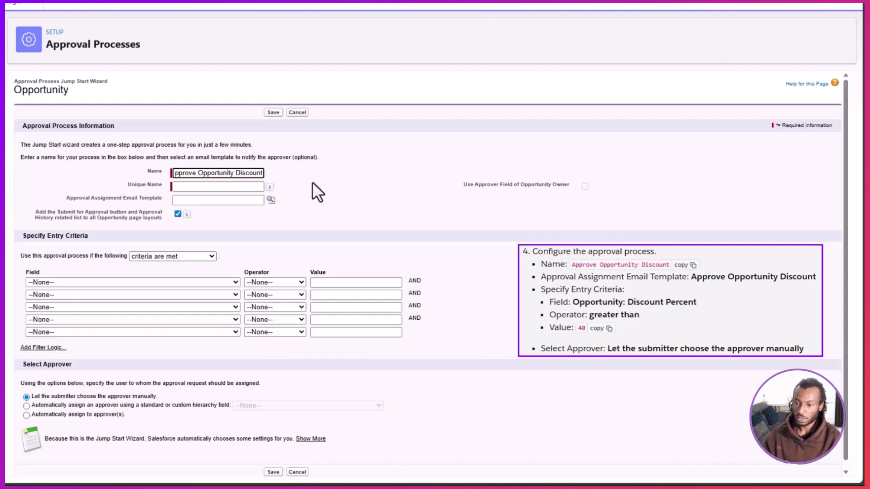
{"action": "left_click", "coordinate": [313, 182]}
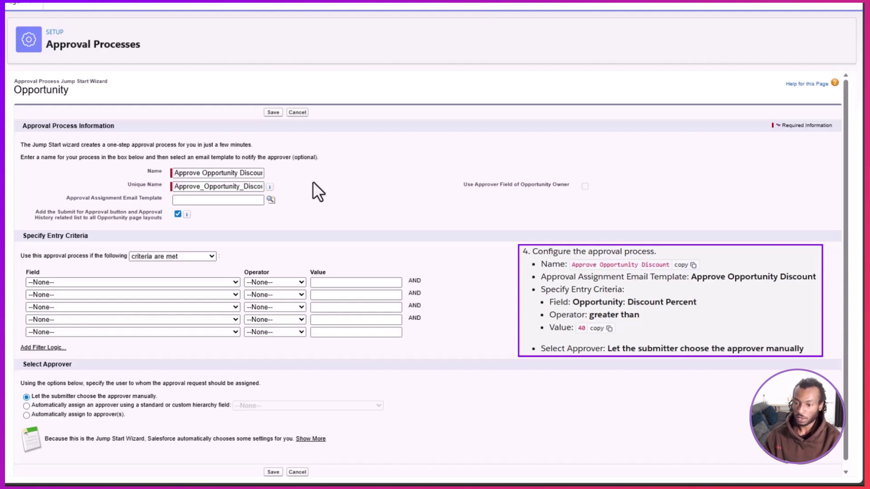
{"action": "left_click", "coordinate": [271, 199]}
{"action": "left_click", "coordinate": [183, 139]}
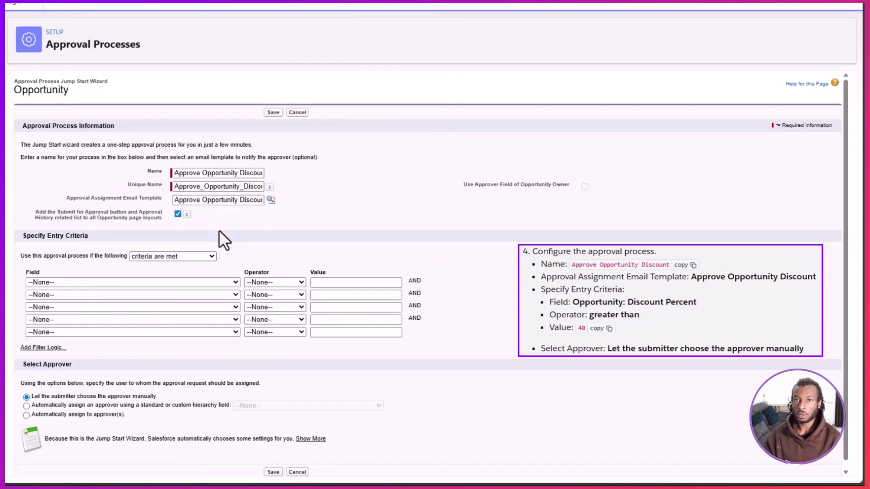
{"action": "left_click", "coordinate": [197, 282]}
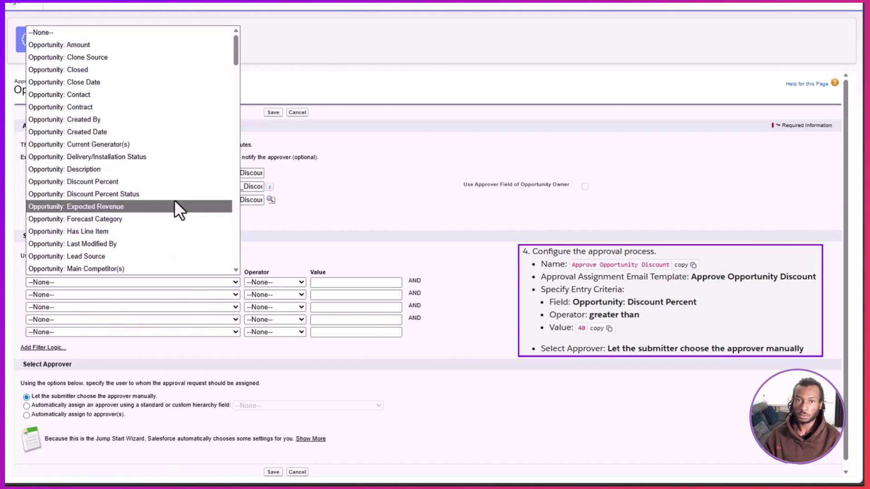
{"action": "left_click", "coordinate": [170, 181]}
{"action": "left_click", "coordinate": [260, 282]}
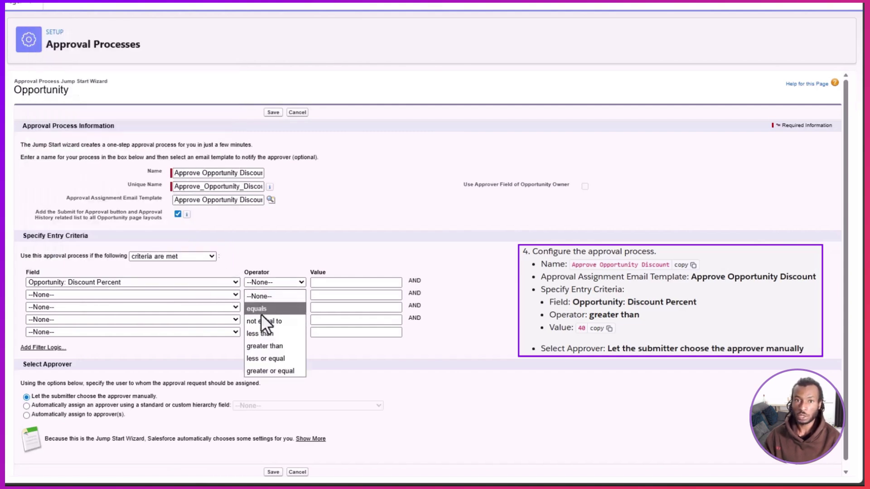
{"action": "left_click", "coordinate": [264, 345]}
{"action": "left_click", "coordinate": [319, 282]}
{"action": "type", "text": "40"}
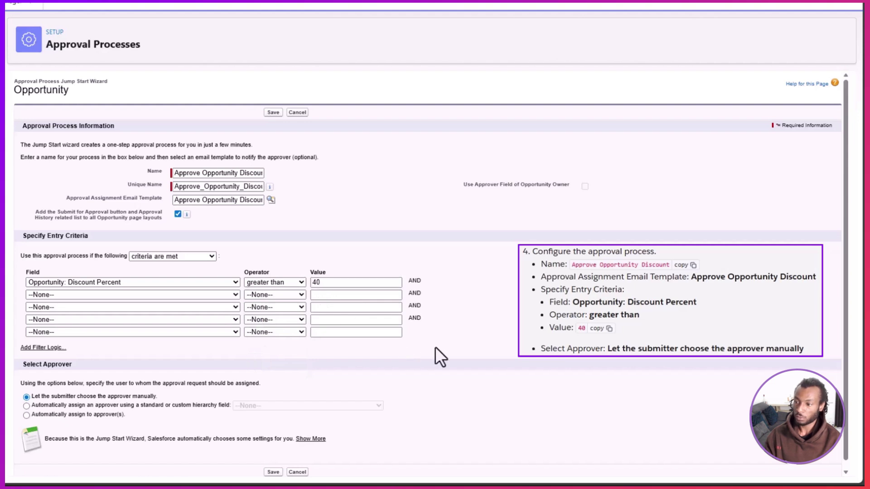
{"action": "left_click", "coordinate": [273, 472]}
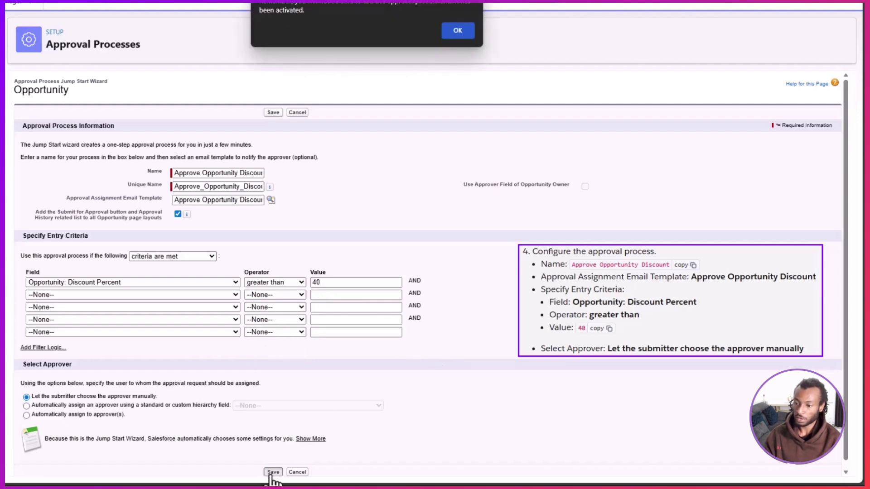
Open the new process's detail page and start a final-approval field update.
{"action": "left_click", "coordinate": [457, 30]}
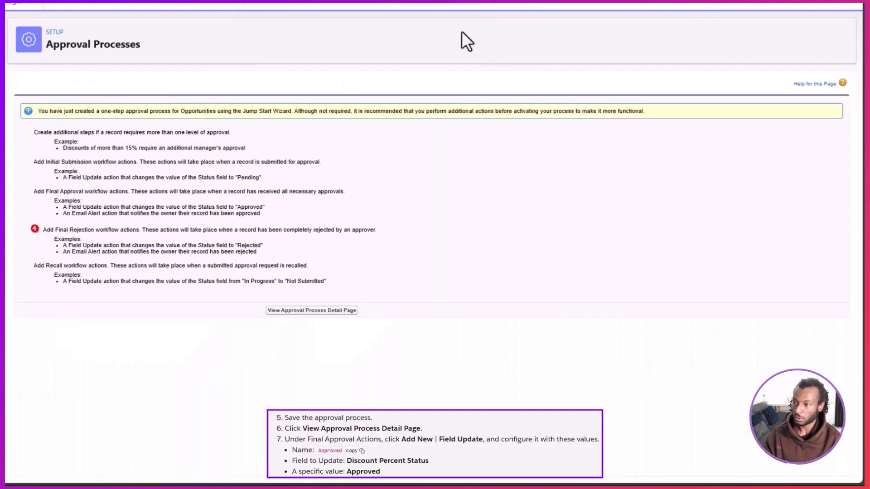
{"action": "left_click", "coordinate": [340, 319]}
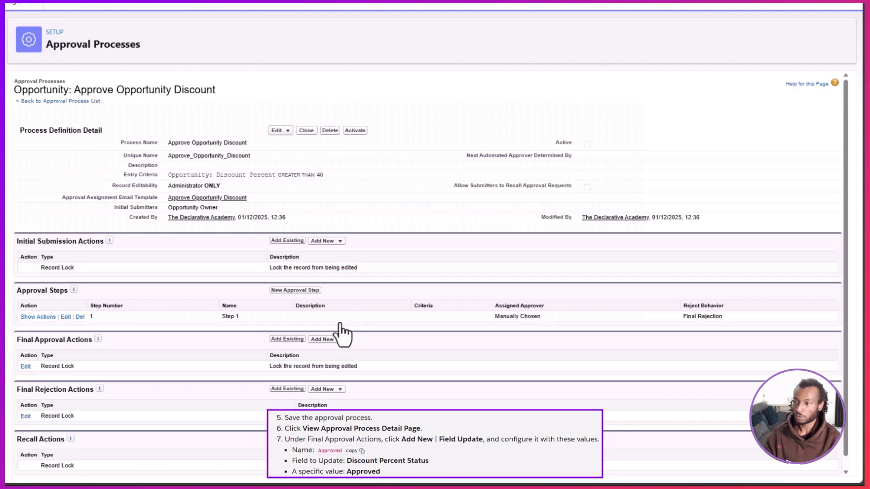
{"action": "left_click", "coordinate": [338, 340]}
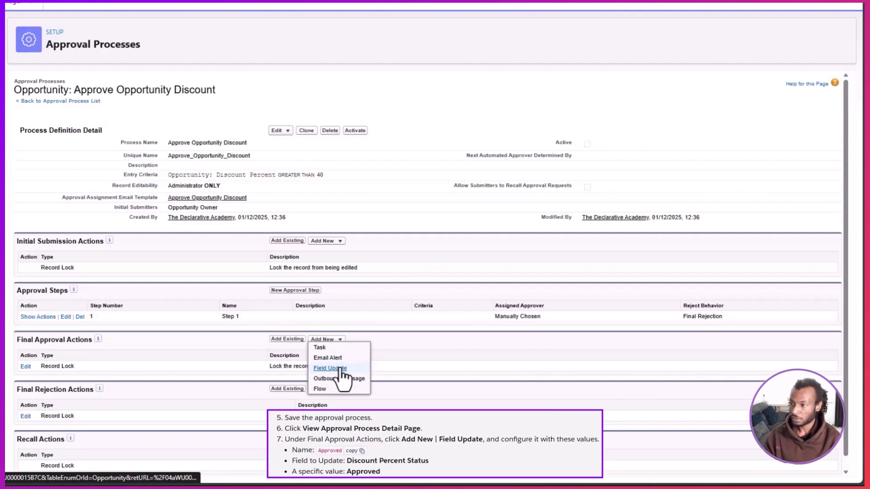
{"action": "left_click", "coordinate": [341, 369]}
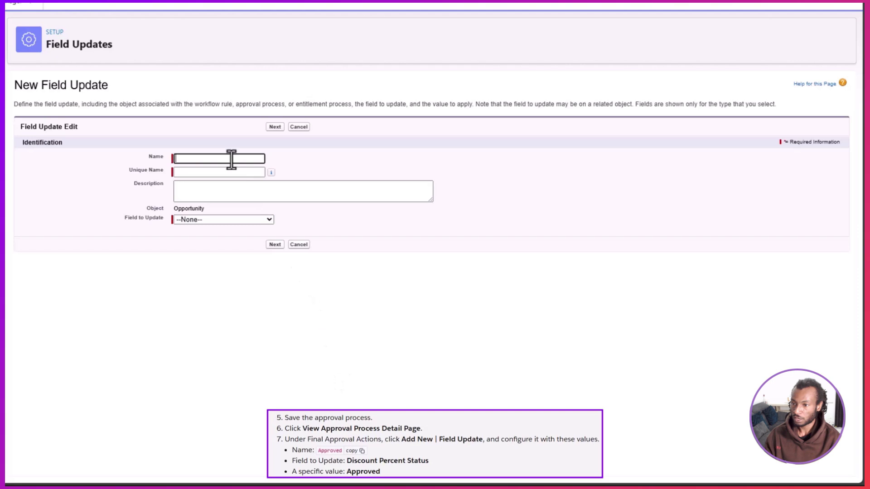
Name the update 'Approved' and have it set Discount Percent Status to Approved.
{"action": "type", "text": "Approved"}
{"action": "left_click", "coordinate": [229, 172]}
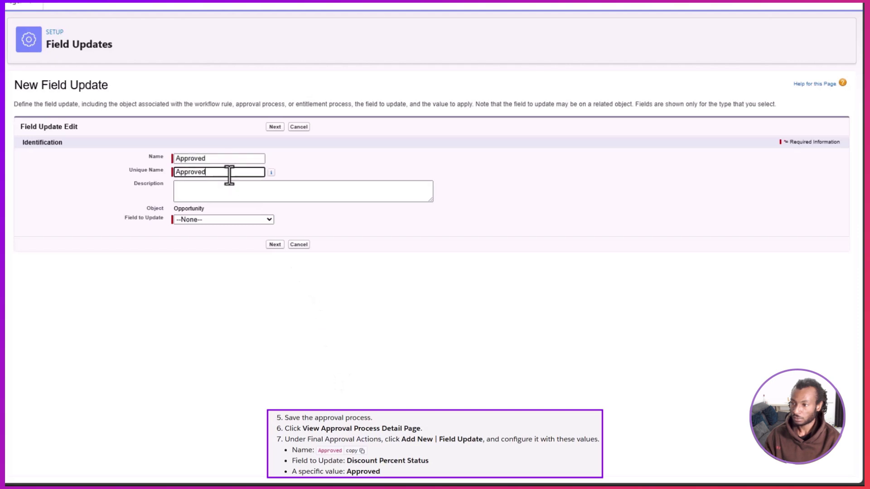
{"action": "left_click", "coordinate": [233, 220]}
{"action": "left_click", "coordinate": [235, 445]}
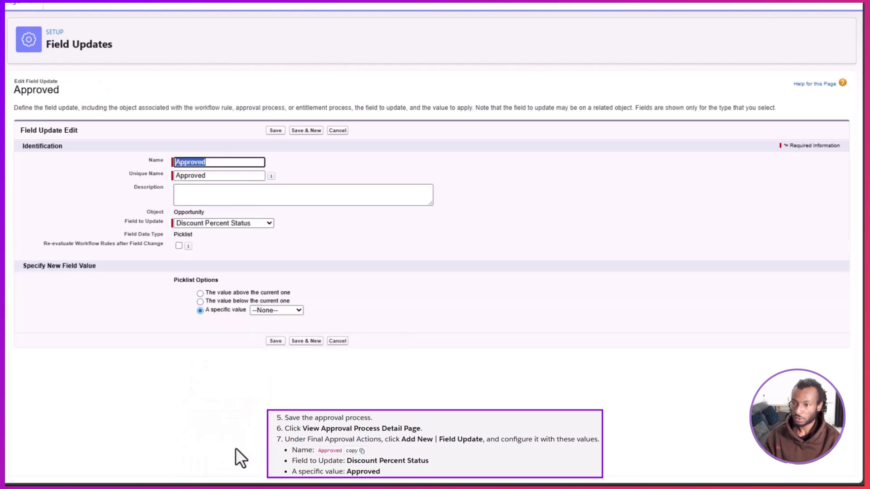
{"action": "left_click", "coordinate": [275, 311]}
{"action": "left_click", "coordinate": [276, 335]}
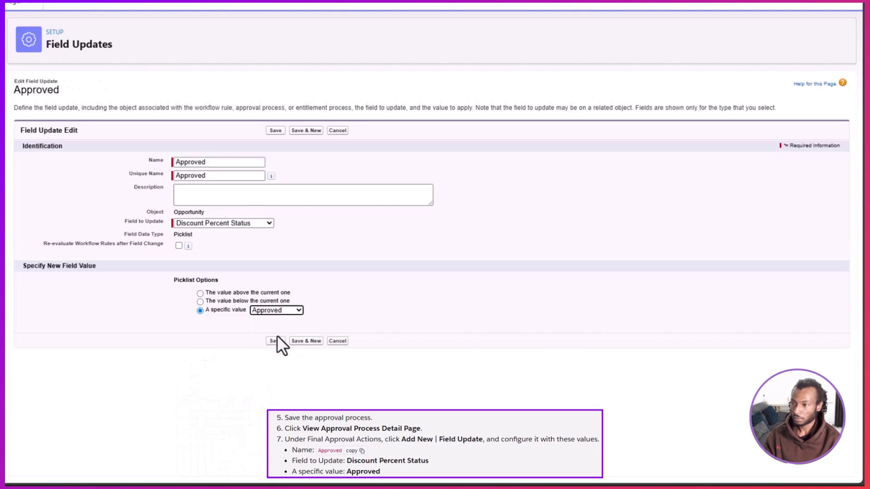
{"action": "left_click", "coordinate": [276, 341]}
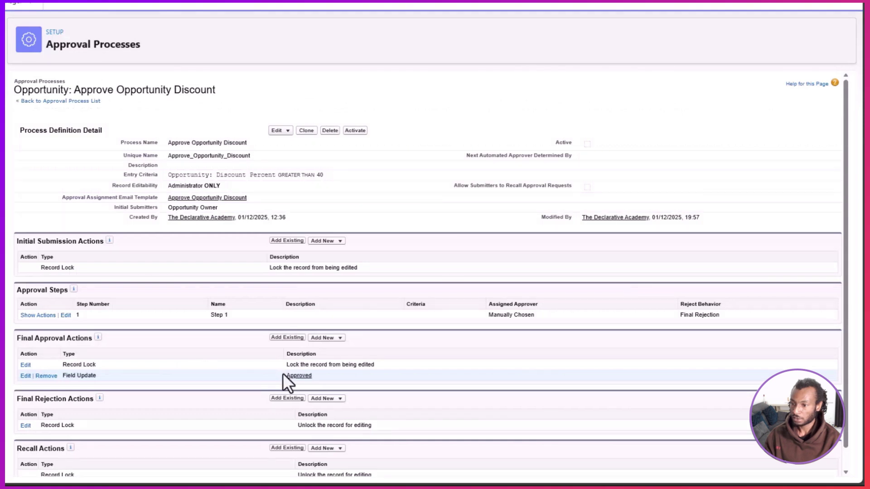
Begin a rejection field update, then activate the Approve Opportunity Discount process.
{"action": "left_click", "coordinate": [324, 398]}
{"action": "left_click", "coordinate": [323, 420]}
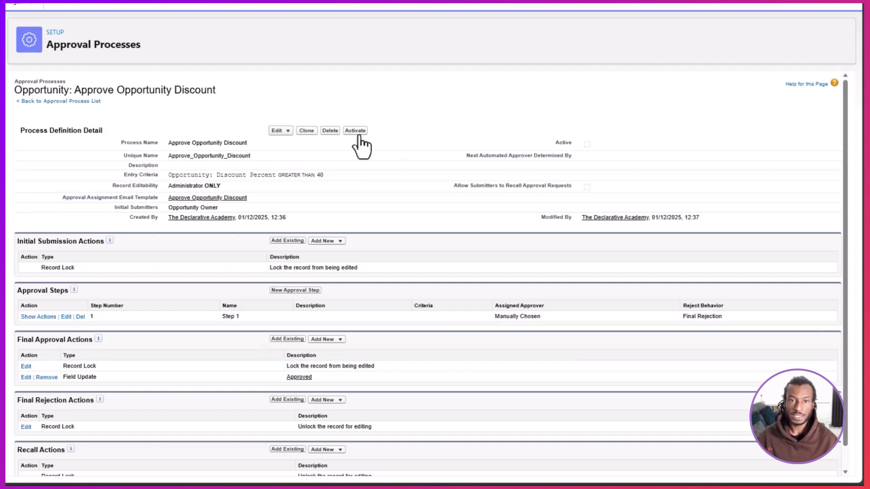
{"action": "left_click", "coordinate": [356, 132]}
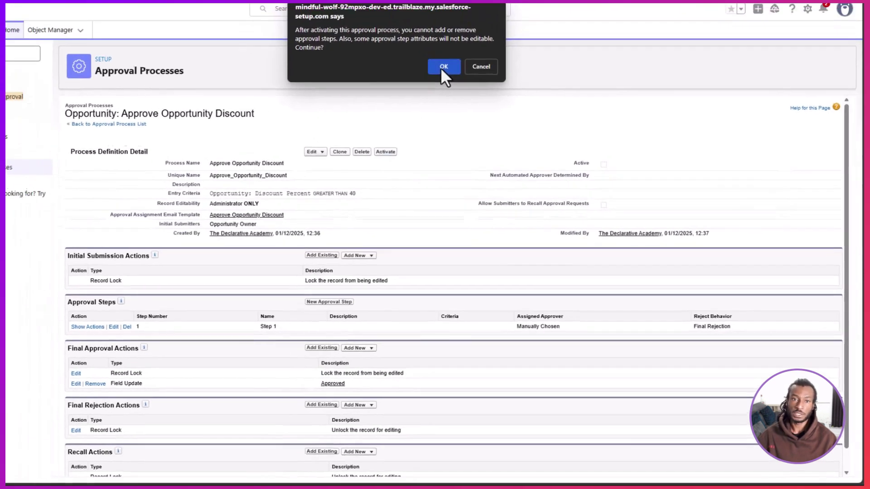
{"action": "left_click", "coordinate": [414, 41]}
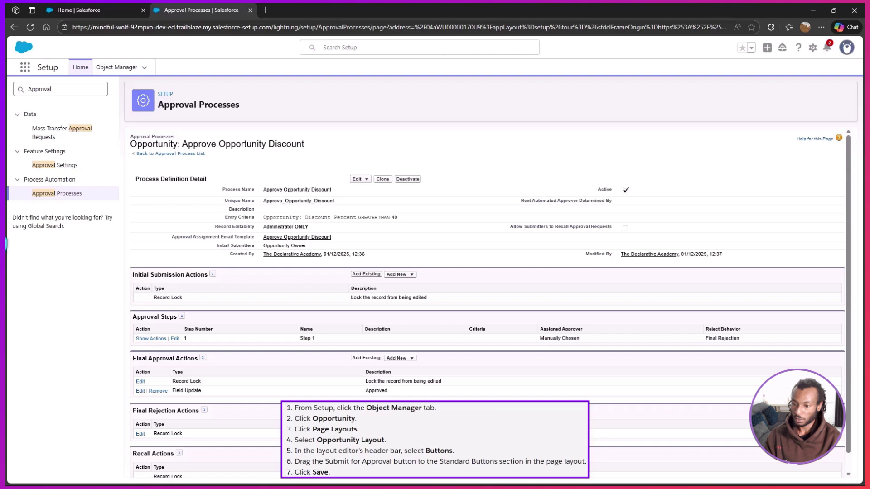
Open the Opportunity Layout from Object Manager's Opportunity page layouts.
{"action": "left_click", "coordinate": [78, 68]}
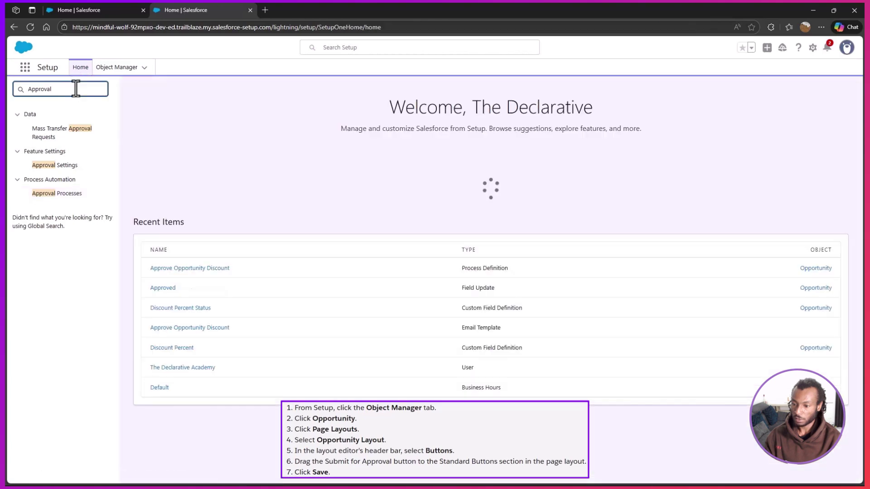
{"action": "left_click", "coordinate": [116, 68]}
{"action": "scroll", "coordinate": [435, 294], "scroll_direction": "down", "scroll_amount": 2}
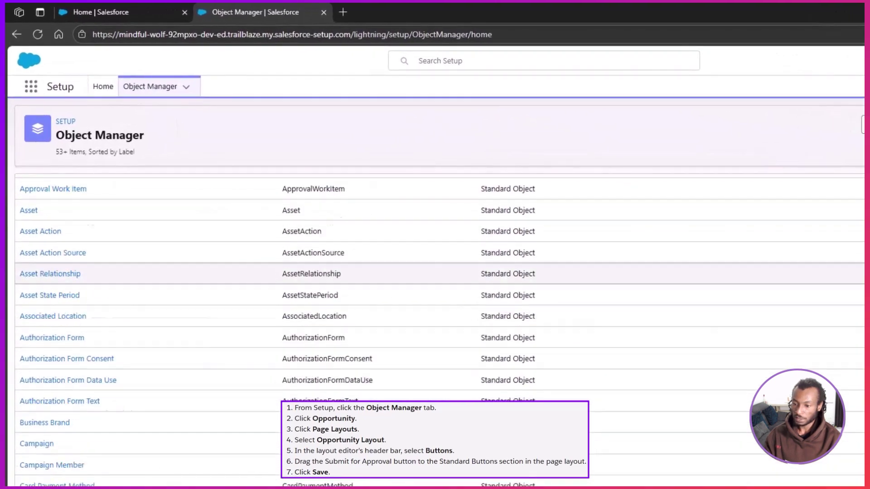
{"action": "scroll", "coordinate": [33, 318], "scroll_direction": "down", "scroll_amount": 10}
{"action": "left_click", "coordinate": [33, 406]}
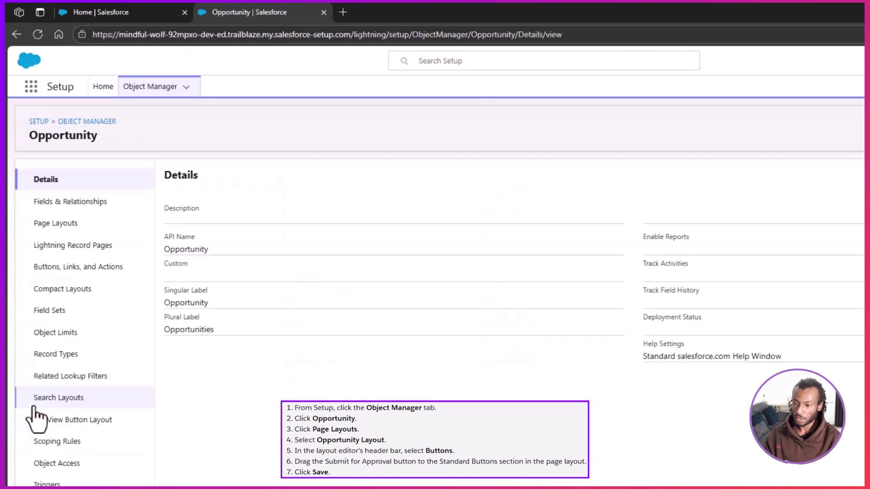
{"action": "left_click", "coordinate": [66, 222]}
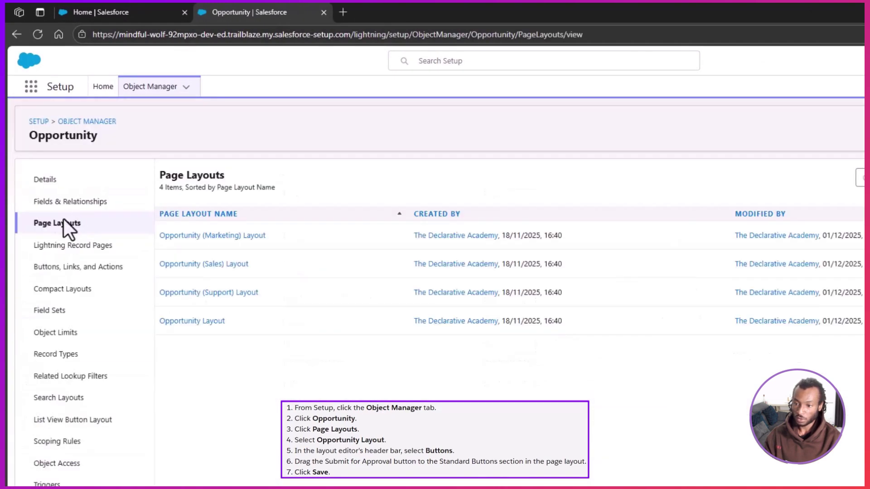
{"action": "left_click", "coordinate": [186, 321]}
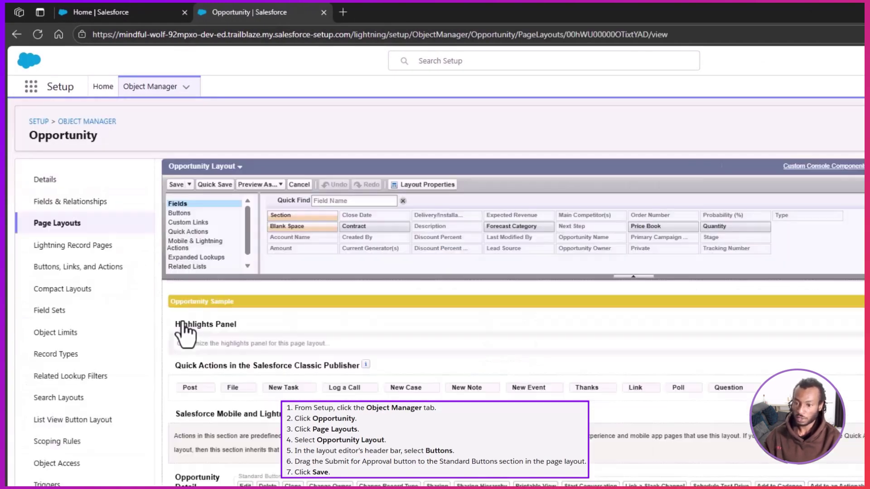
Drag Submit for Approval into the Standard Buttons and save the layout.
{"action": "left_click", "coordinate": [180, 213]}
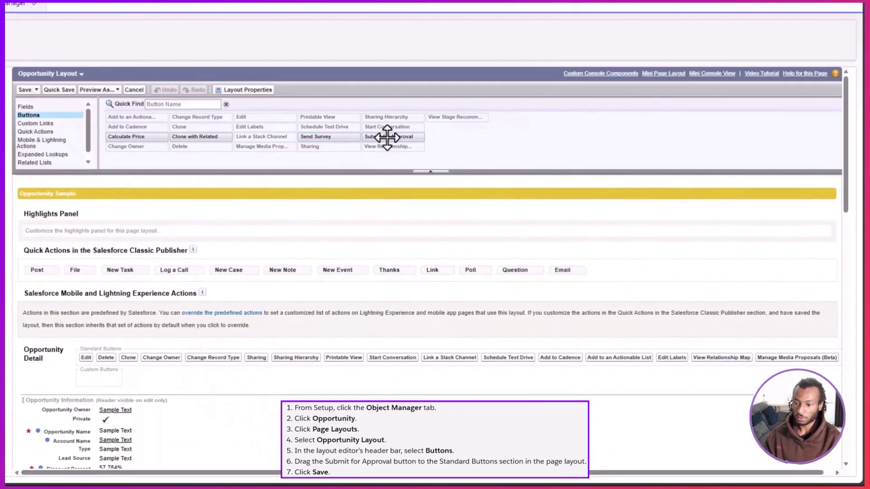
{"action": "left_click_drag", "start_coordinate": [586, 237], "coordinate": [585, 463]}
{"action": "left_click_drag", "start_coordinate": [388, 335], "coordinate": [388, 370]}
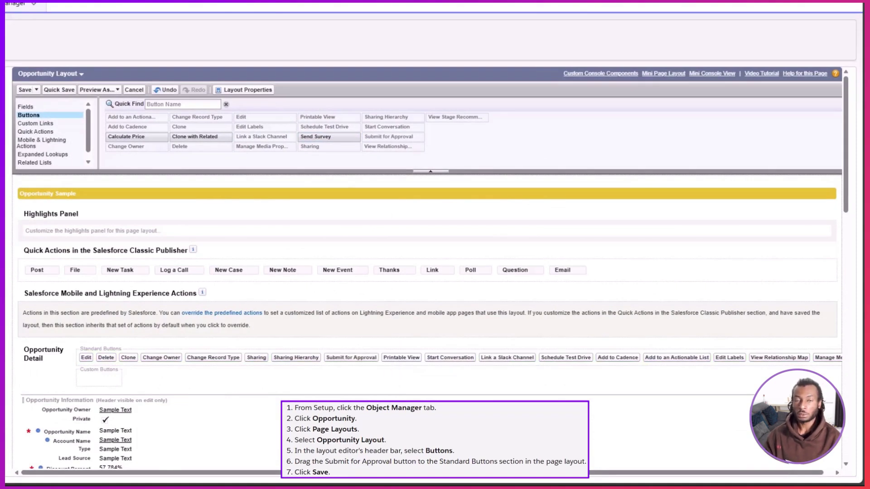
{"action": "left_click", "coordinate": [23, 89]}
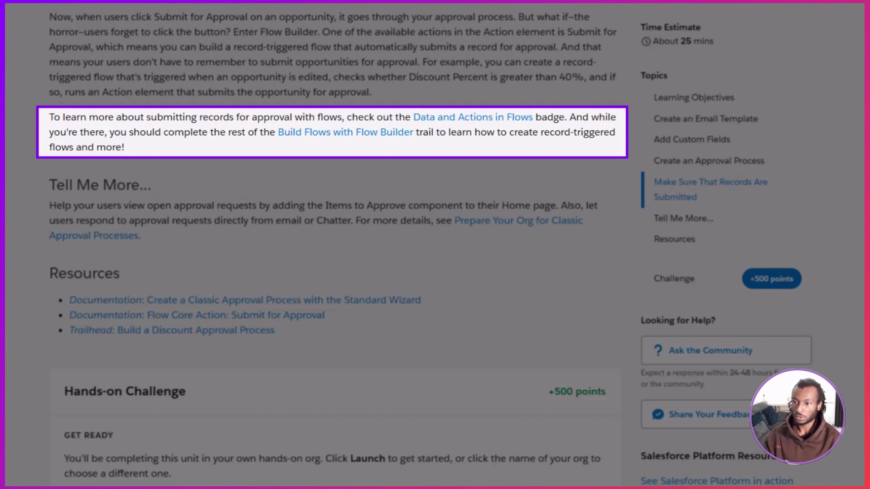
Scroll the Trailhead unit down to the Account approval Hands-on Challenge.
{"action": "scroll", "coordinate": [317, 245], "scroll_direction": "down", "scroll_amount": 10}
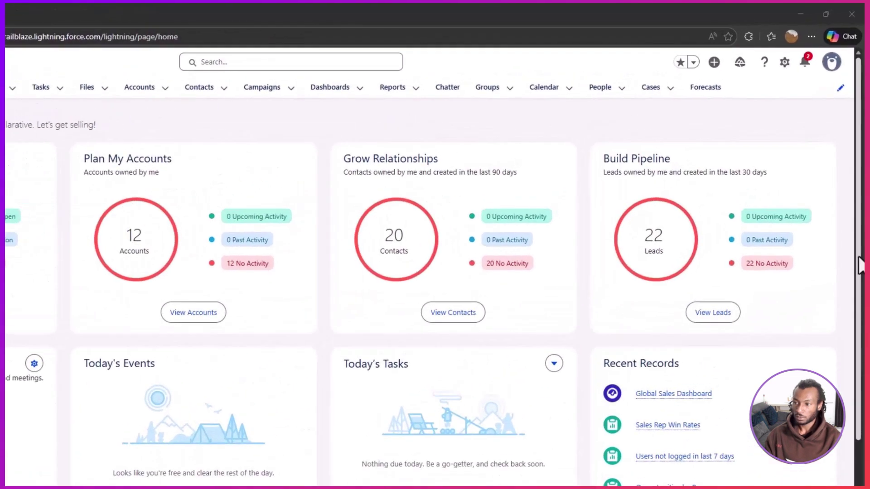
In Object Manager, open the Account object's Type field under Fields & Relationships.
{"action": "left_click", "coordinate": [800, 50]}
{"action": "left_click", "coordinate": [768, 124]}
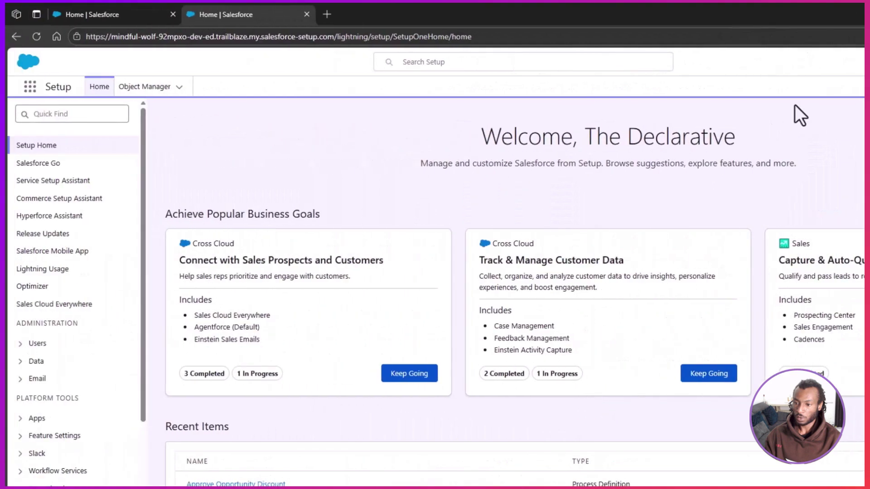
{"action": "left_click", "coordinate": [145, 87]}
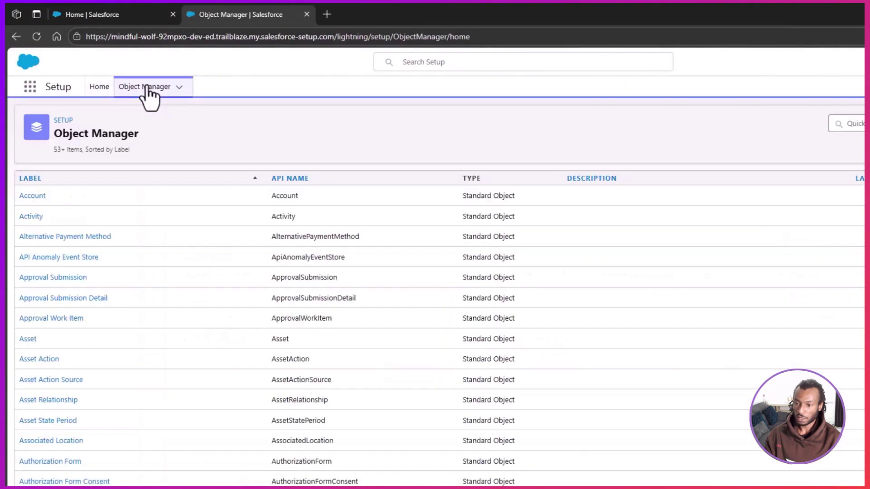
{"action": "left_click", "coordinate": [32, 195]}
{"action": "left_click", "coordinate": [37, 199]}
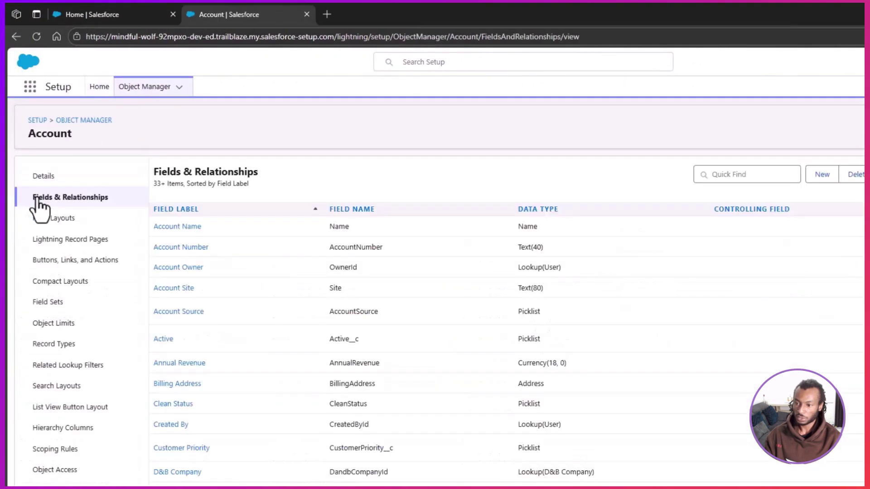
{"action": "scroll", "coordinate": [35, 194], "scroll_direction": "down", "scroll_amount": 10}
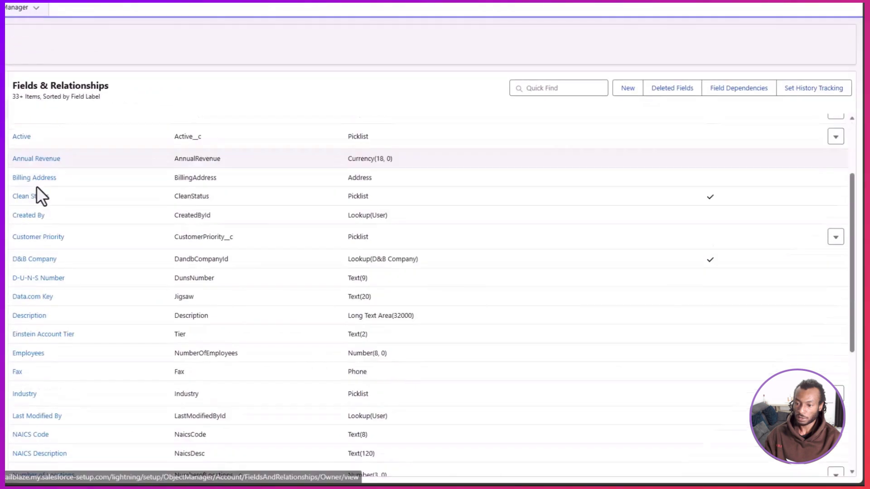
{"action": "left_click", "coordinate": [18, 413]}
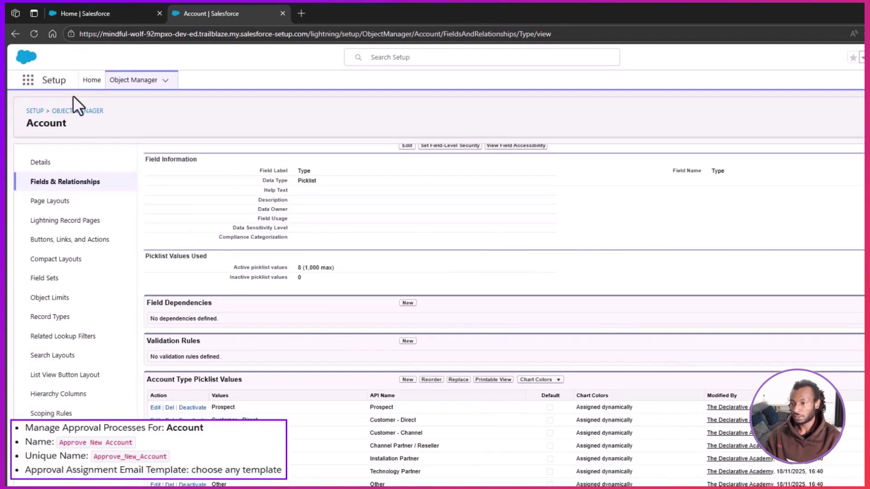
Search Quick Find for 'Approval P' and show the Approval Processes for Account.
{"action": "left_click", "coordinate": [90, 83]}
{"action": "left_click", "coordinate": [82, 105]}
{"action": "type", "text": "Approval P"}
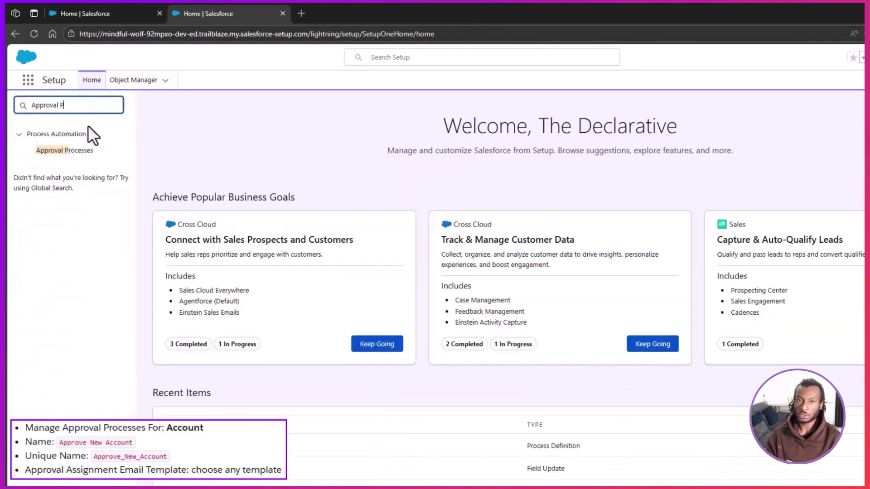
{"action": "left_click", "coordinate": [65, 151]}
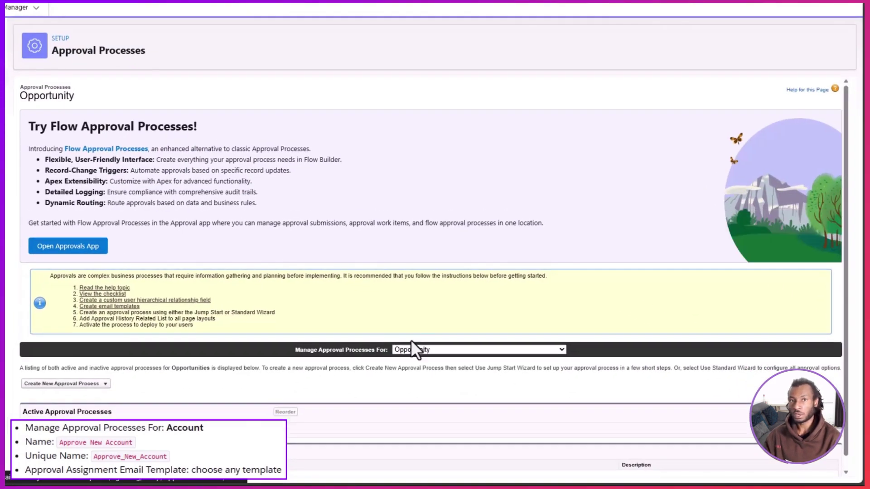
{"action": "left_click", "coordinate": [423, 349]}
{"action": "scroll", "coordinate": [418, 322], "scroll_direction": "up", "scroll_amount": 20}
{"action": "left_click", "coordinate": [430, 104]}
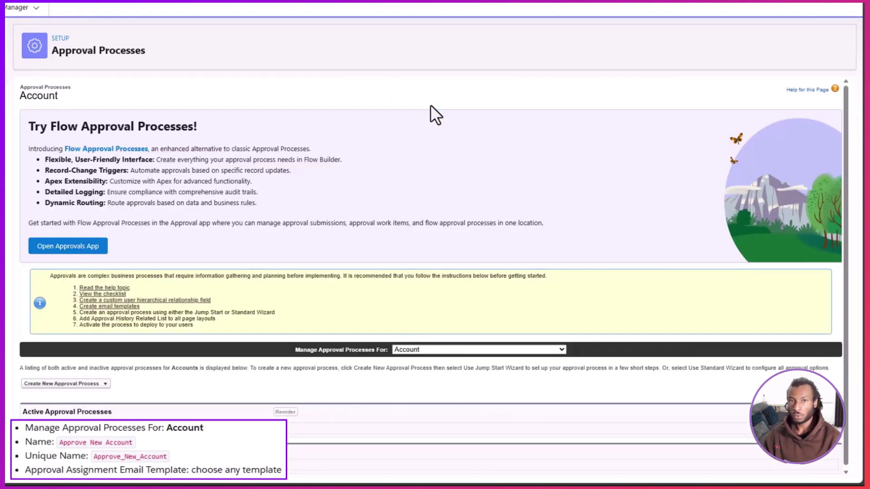
Start a Jump Start approval process named 'Approve New Account' using the Approve Opportunity Discount email template.
{"action": "left_click", "coordinate": [63, 383]}
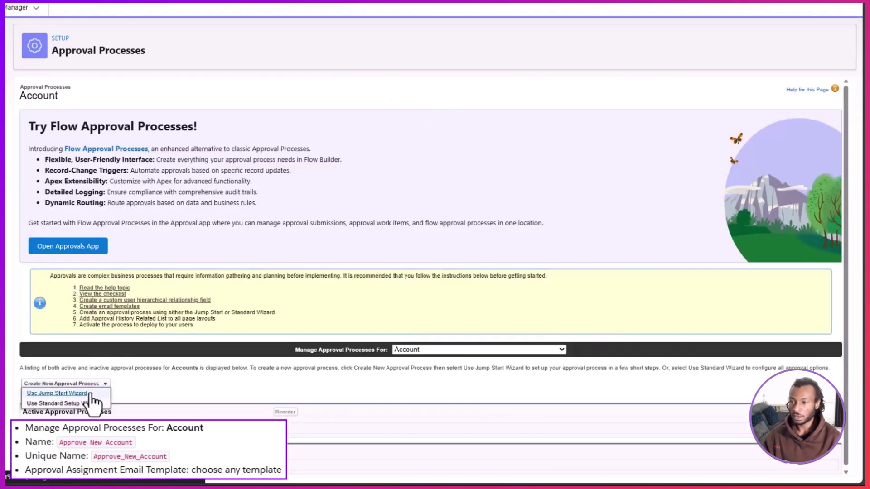
{"action": "left_click", "coordinate": [89, 393]}
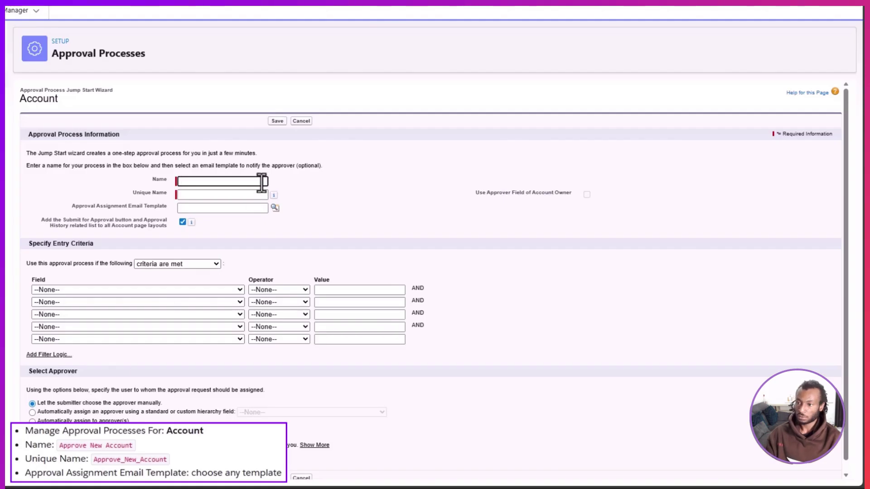
{"action": "type", "text": "Approve New Account"}
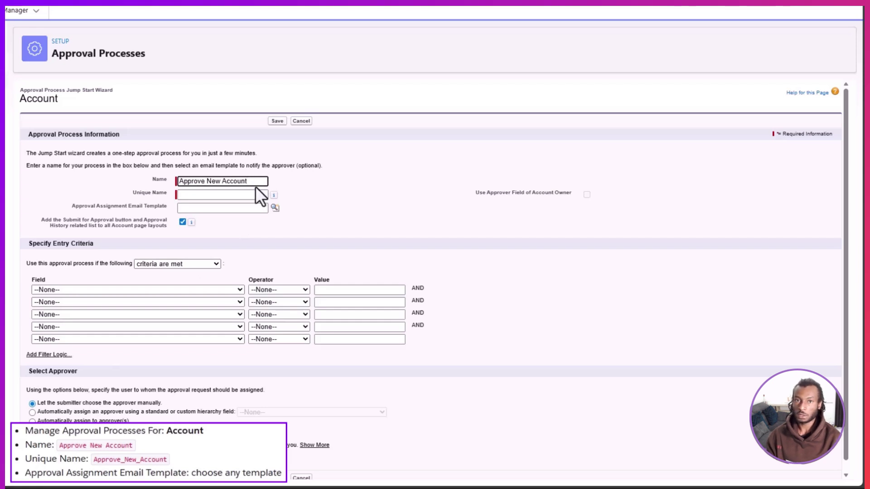
{"action": "left_click", "coordinate": [259, 195]}
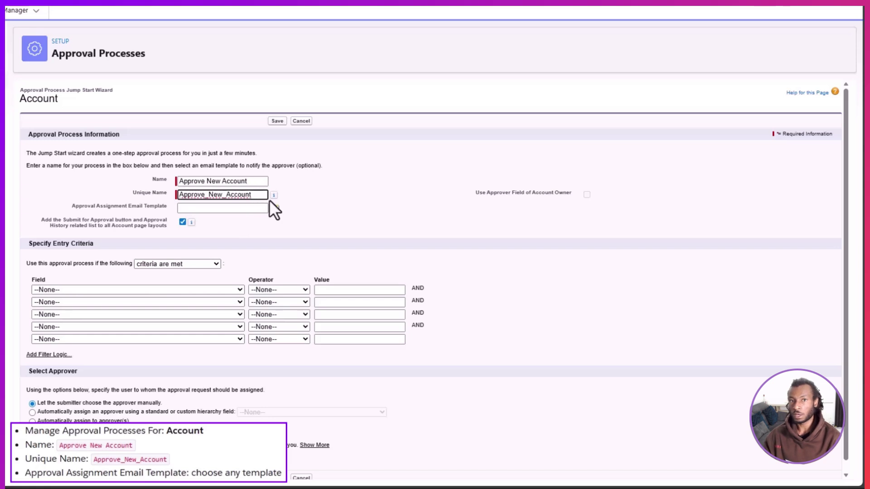
{"action": "left_click", "coordinate": [272, 208]}
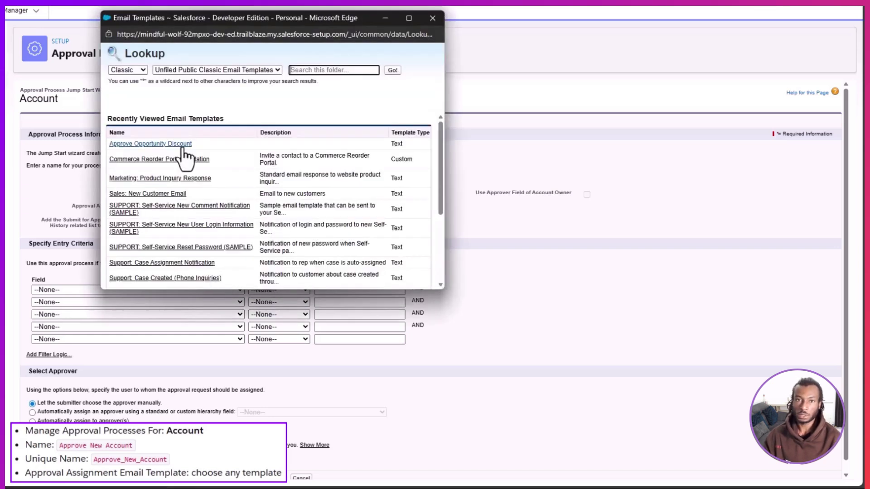
{"action": "left_click", "coordinate": [183, 145]}
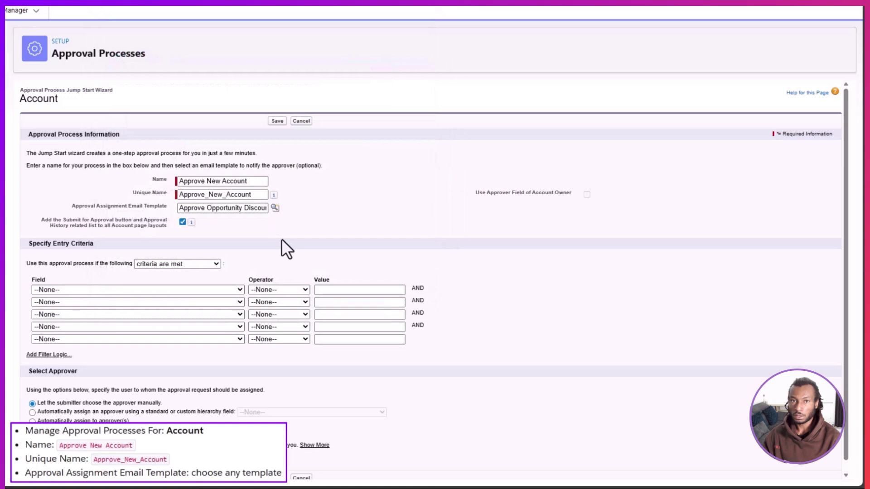
Add the entry criterion Account: Type equals Prospect.
{"action": "left_click", "coordinate": [229, 290]}
{"action": "scroll", "coordinate": [212, 264], "scroll_direction": "down", "scroll_amount": 10}
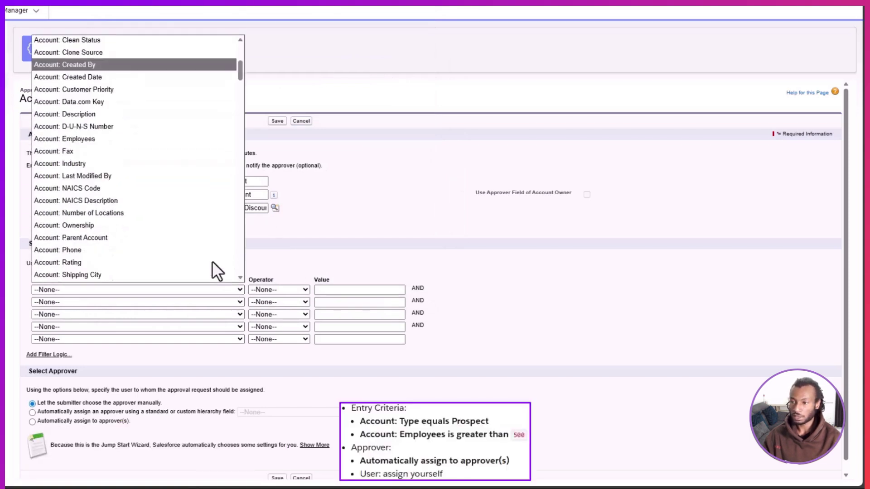
{"action": "left_click", "coordinate": [210, 252]}
{"action": "left_click", "coordinate": [290, 290]}
{"action": "left_click", "coordinate": [260, 316]}
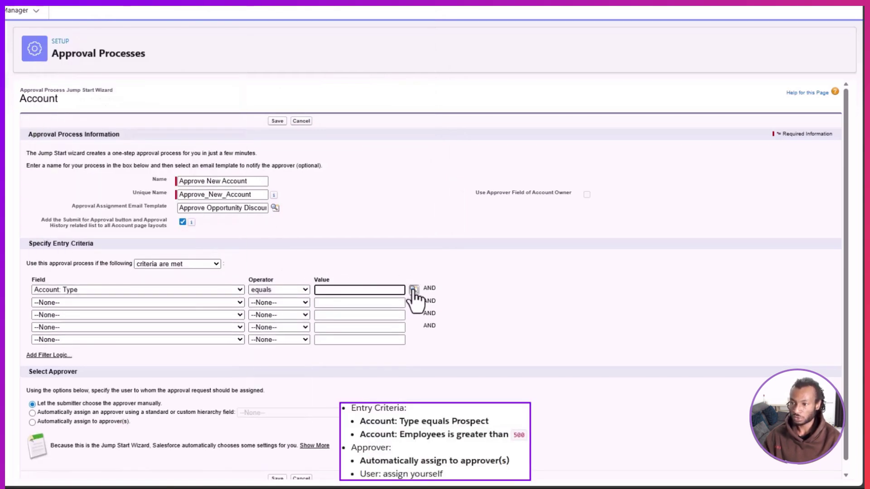
{"action": "left_click", "coordinate": [414, 289]}
{"action": "left_click", "coordinate": [21, 107]}
{"action": "left_click", "coordinate": [167, 203]}
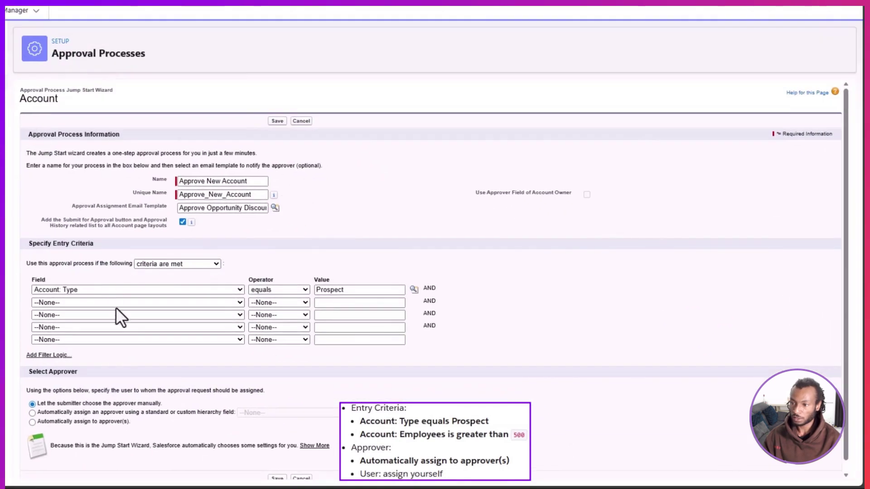
Add the second criterion Account: Employees greater than 500.
{"action": "left_click", "coordinate": [120, 306]}
{"action": "scroll", "coordinate": [108, 238], "scroll_direction": "down", "scroll_amount": 3}
{"action": "left_click", "coordinate": [108, 237]}
{"action": "left_click", "coordinate": [279, 303]}
{"action": "left_click", "coordinate": [272, 360]}
{"action": "left_click", "coordinate": [344, 302]}
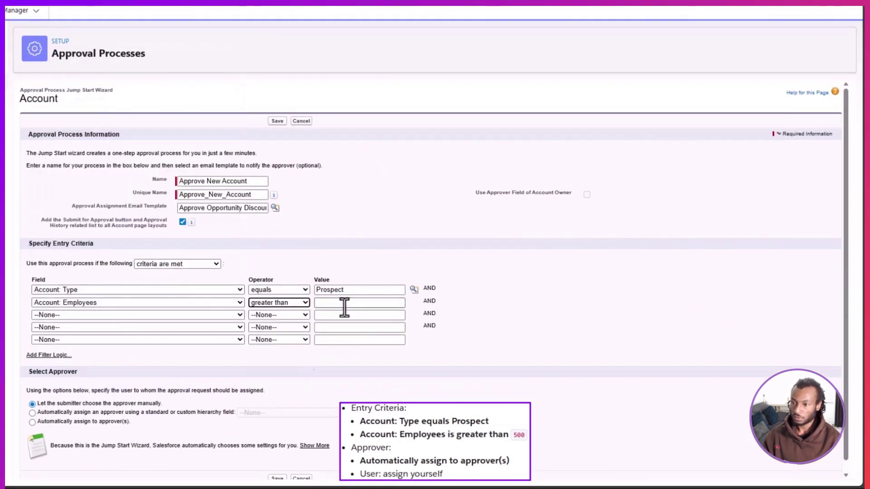
{"action": "type", "text": "500"}
Automatically assign the chosen user as approver and save the process.
{"action": "left_click", "coordinate": [32, 422]}
{"action": "left_click", "coordinate": [193, 438]}
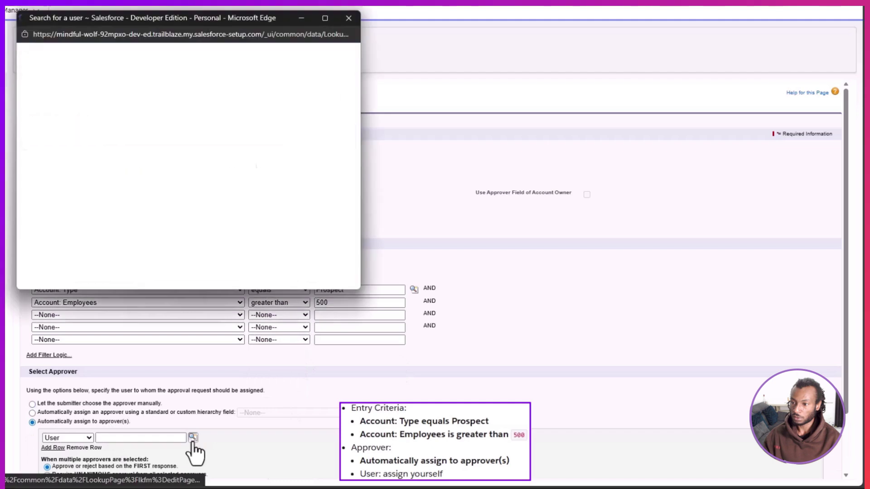
{"action": "left_click", "coordinate": [83, 151]}
{"action": "scroll", "coordinate": [312, 436], "scroll_direction": "down", "scroll_amount": 2}
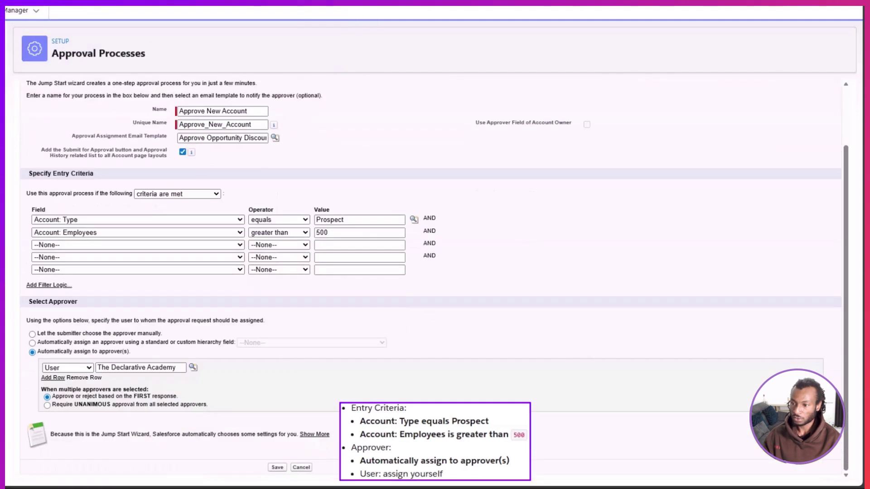
{"action": "left_click", "coordinate": [285, 467]}
Add initial submission field update 'Account Type to Pending' setting Type to Pending.
{"action": "left_click", "coordinate": [464, 54]}
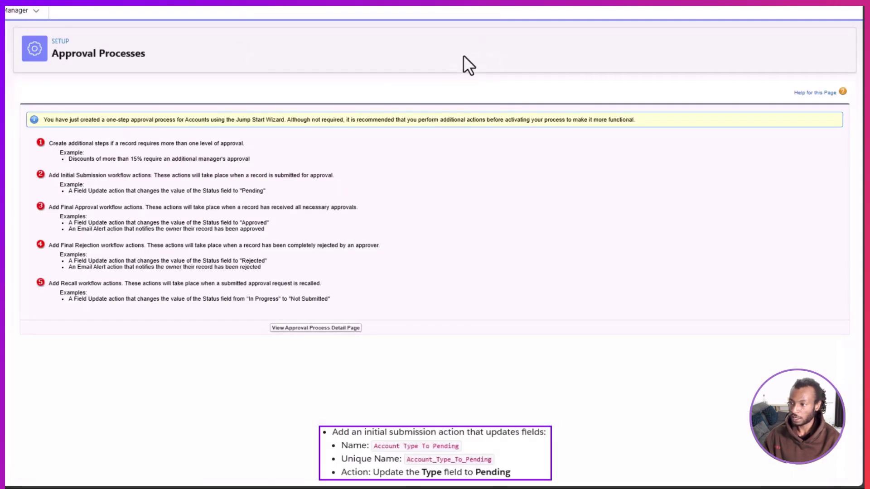
{"action": "left_click", "coordinate": [338, 328]}
{"action": "left_click", "coordinate": [344, 248]}
{"action": "left_click", "coordinate": [346, 279]}
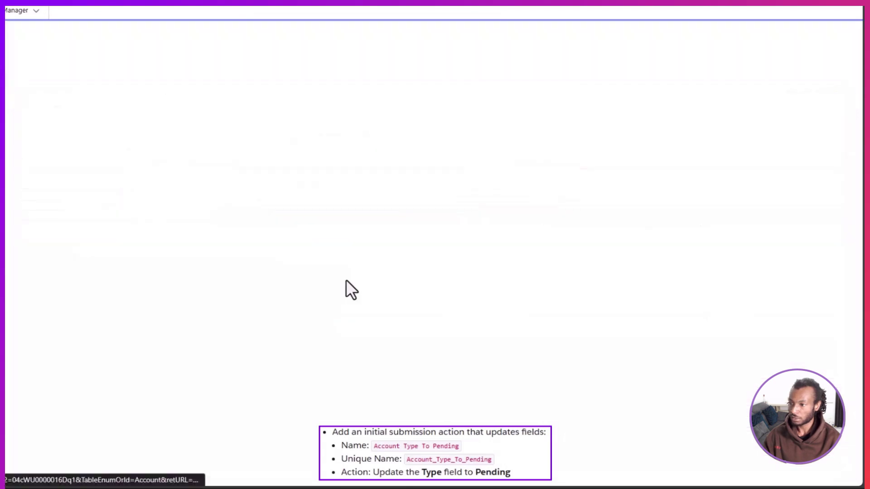
{"action": "type", "text": "Account t Type to Pending"}
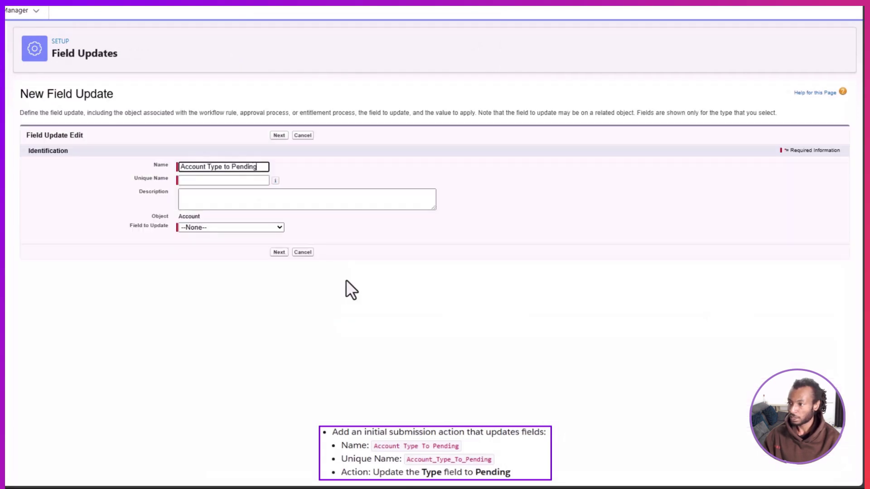
{"action": "key", "text": "Tab"}
{"action": "left_click", "coordinate": [277, 227]}
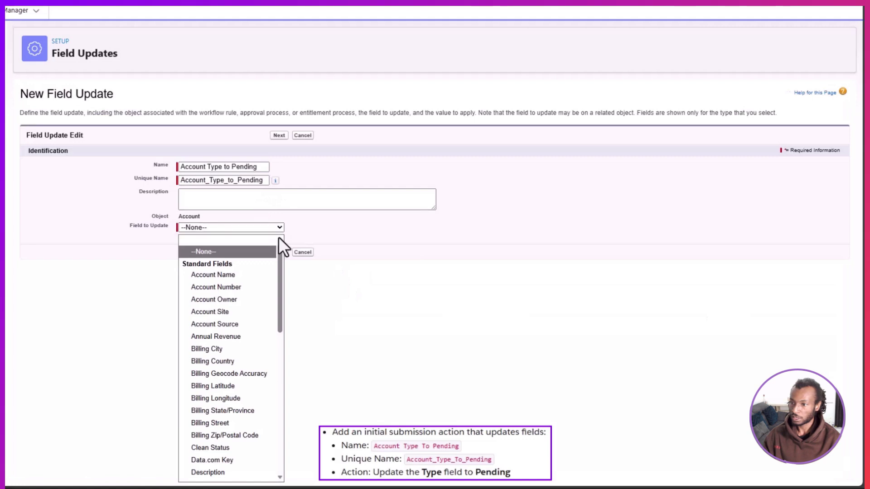
{"action": "scroll", "coordinate": [273, 278], "scroll_direction": "down", "scroll_amount": 10}
{"action": "left_click", "coordinate": [268, 382]}
{"action": "left_click", "coordinate": [290, 317]}
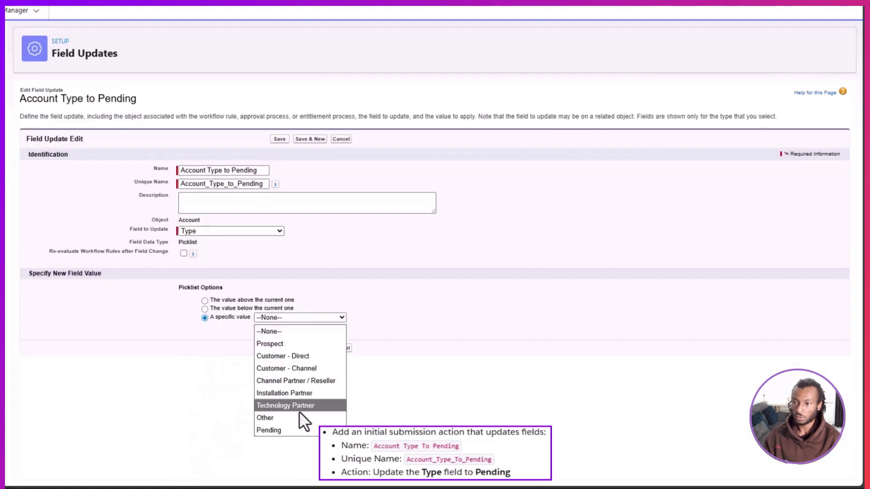
{"action": "left_click", "coordinate": [274, 429]}
{"action": "left_click", "coordinate": [279, 348]}
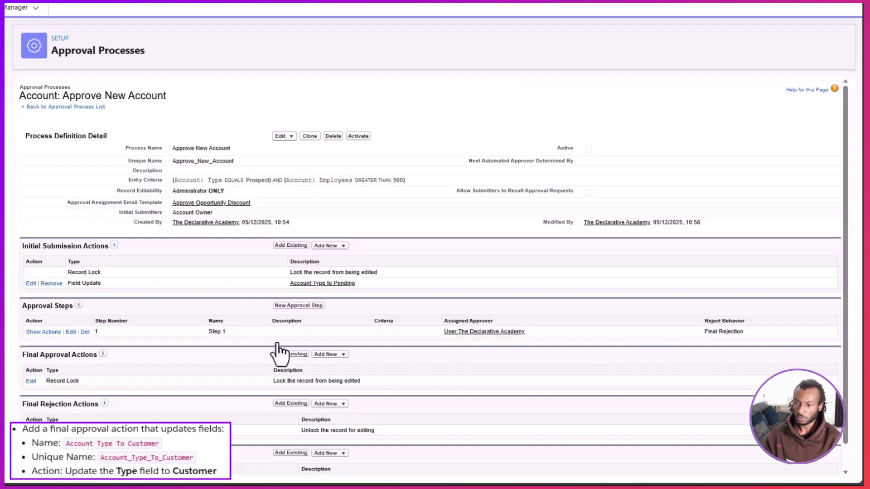
Add final approval field update 'Account Type to Customer' setting Type to Customer - Direct.
{"action": "left_click", "coordinate": [331, 354]}
{"action": "left_click", "coordinate": [330, 365]}
{"action": "left_click", "coordinate": [263, 163]}
{"action": "type", "text": "A"}
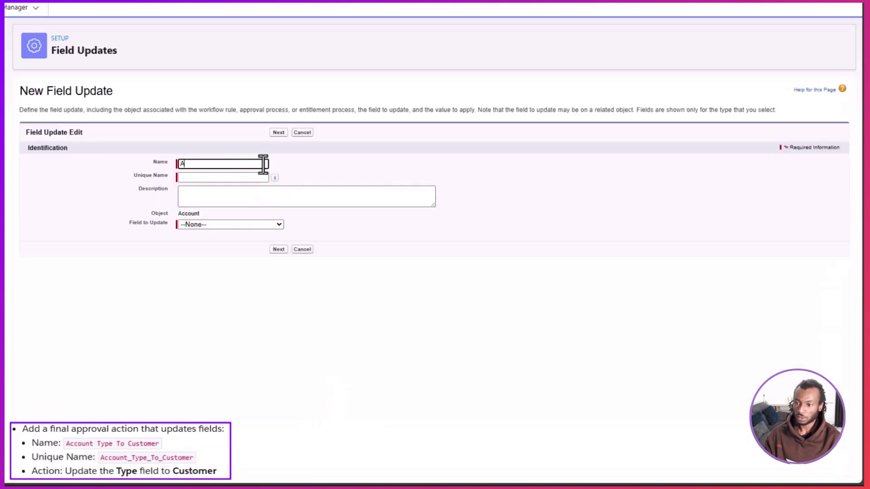
{"action": "type", "text": "ccount Type to Customer"}
{"action": "left_click", "coordinate": [277, 225]}
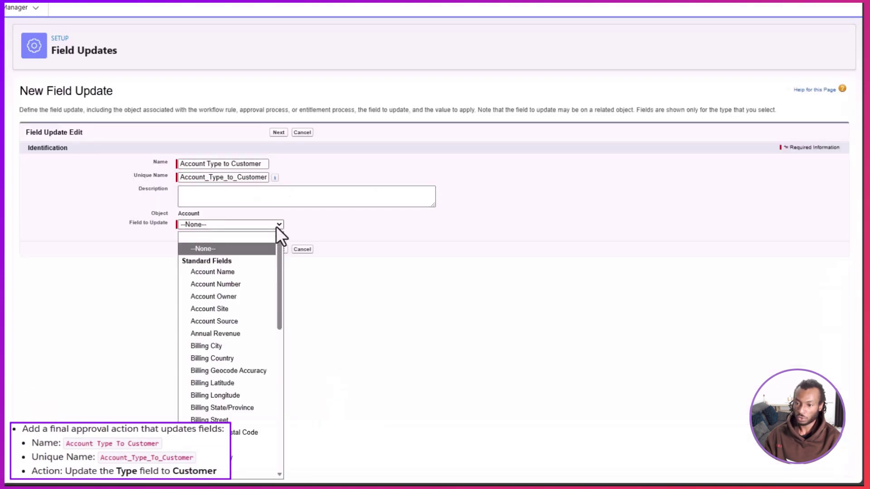
{"action": "scroll", "coordinate": [273, 260], "scroll_direction": "down", "scroll_amount": 10}
{"action": "left_click", "coordinate": [271, 349]}
{"action": "left_click", "coordinate": [297, 315]}
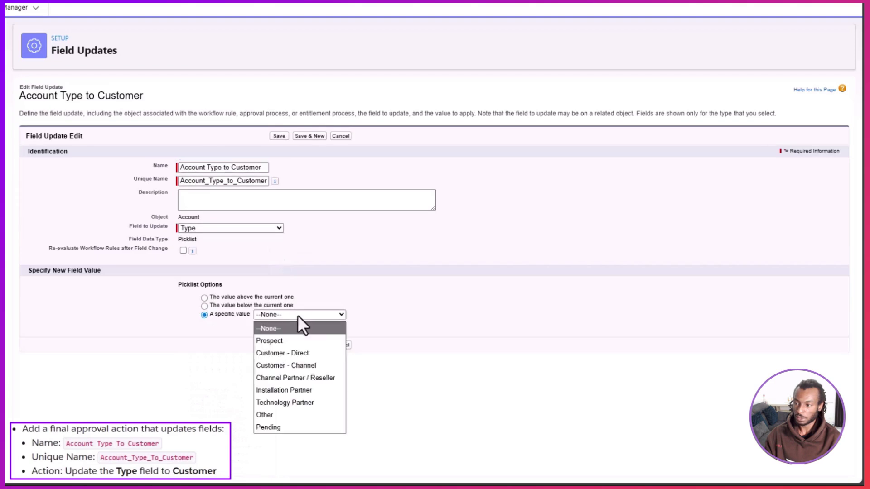
{"action": "left_click", "coordinate": [304, 352]}
{"action": "left_click", "coordinate": [284, 345]}
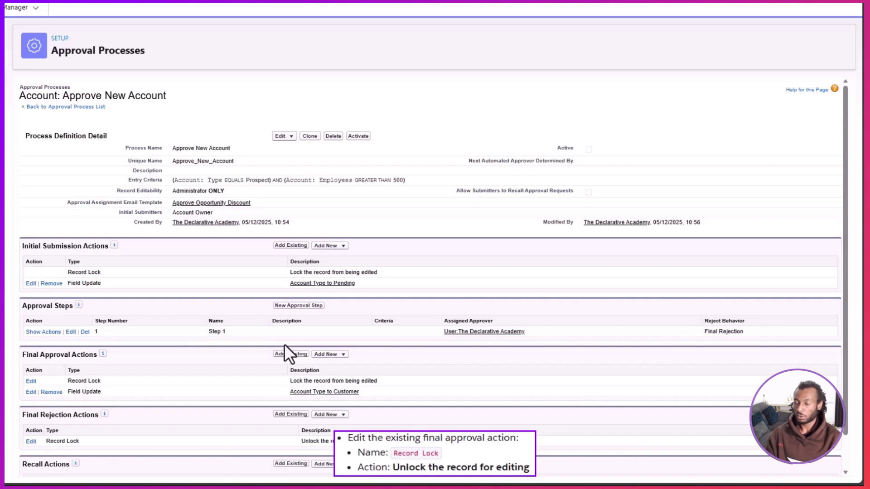
Set the final approval record lock to unlock the record for editing.
{"action": "left_click", "coordinate": [31, 381]}
{"action": "left_click", "coordinate": [102, 153]}
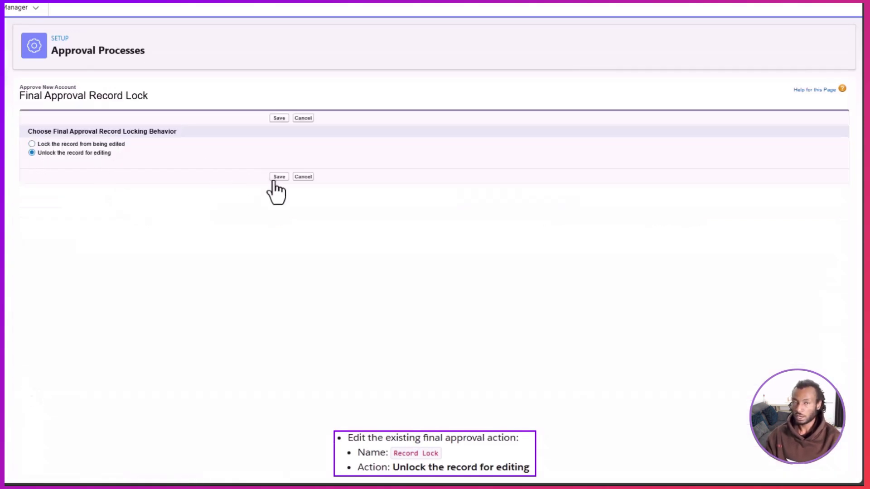
{"action": "left_click", "coordinate": [274, 178]}
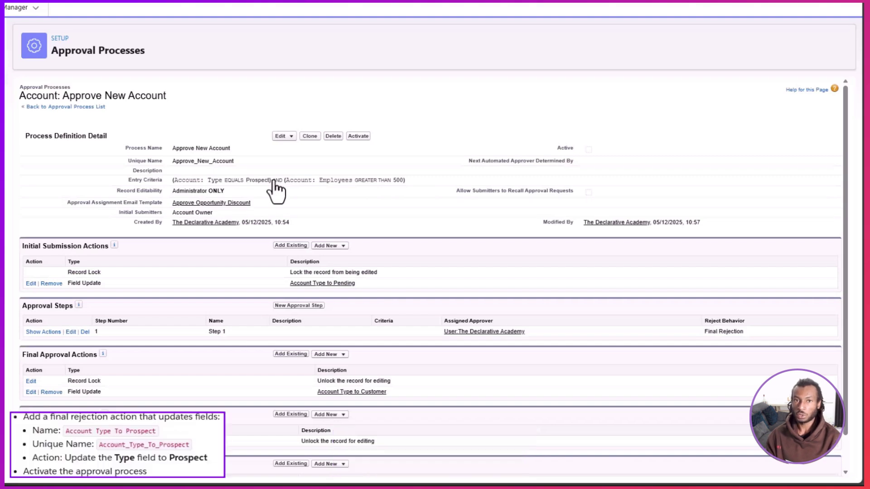
Add final rejection field update 'Account Type to Prospect' setting Type to Prospect.
{"action": "left_click", "coordinate": [329, 415]}
{"action": "left_click", "coordinate": [343, 450]}
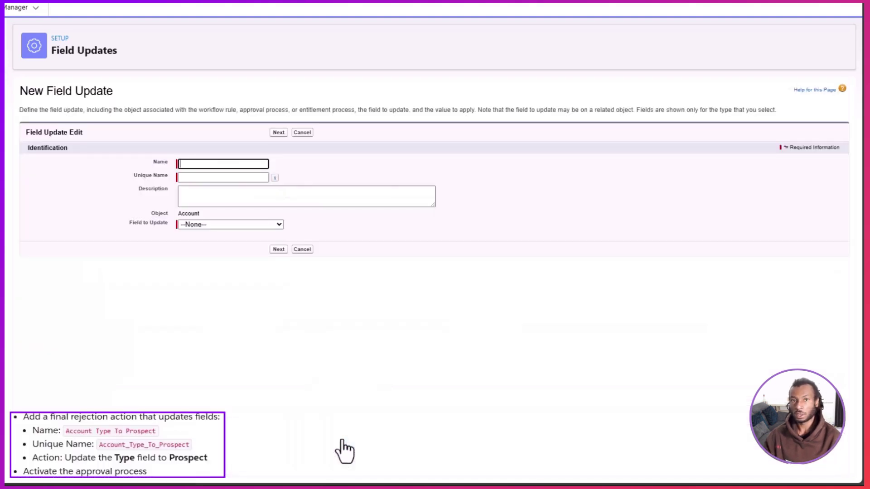
{"action": "type", "text": "Account Type to Prospect"}
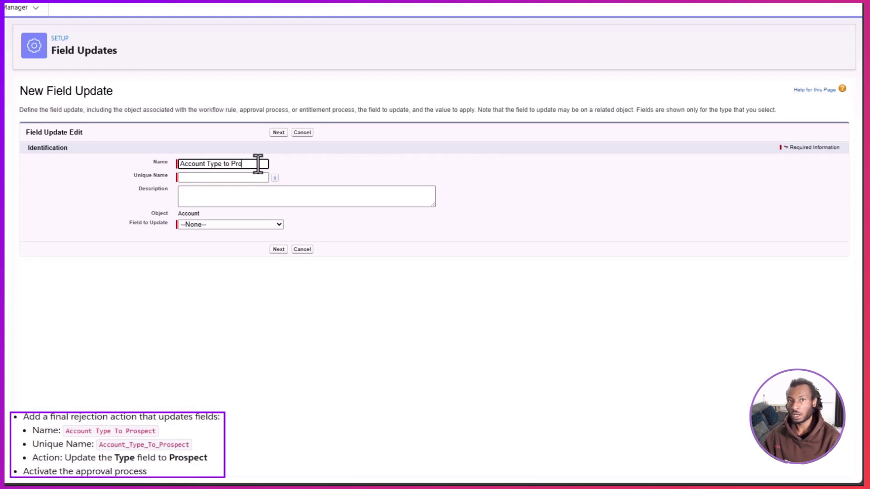
{"action": "left_click", "coordinate": [276, 225]}
{"action": "scroll", "coordinate": [268, 287], "scroll_direction": "down", "scroll_amount": 10}
{"action": "left_click", "coordinate": [260, 350]}
{"action": "left_click", "coordinate": [284, 317]}
{"action": "left_click", "coordinate": [300, 339]}
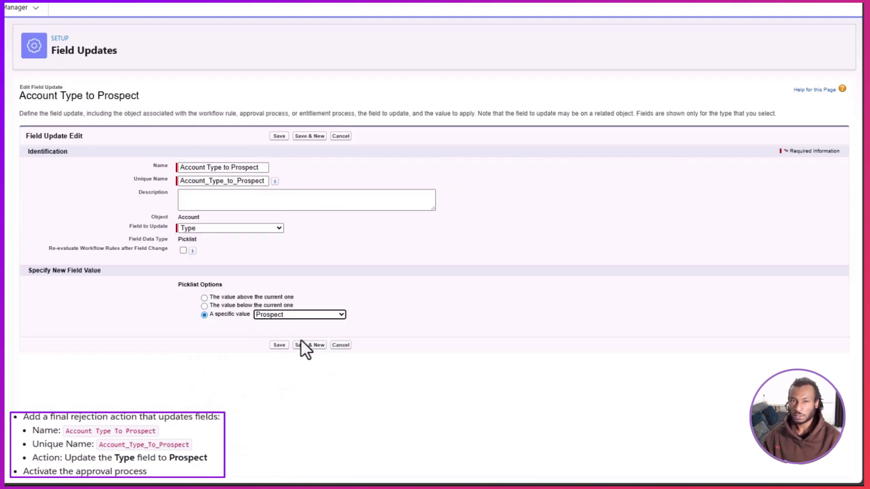
{"action": "left_click", "coordinate": [282, 345]}
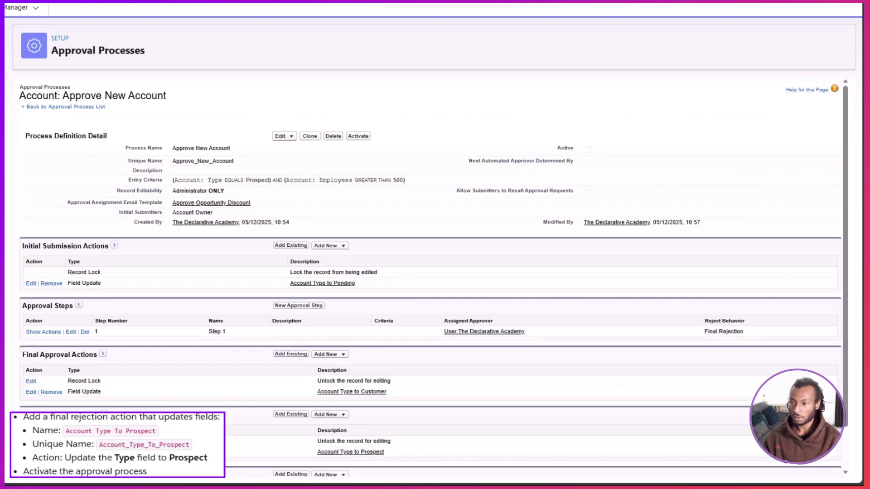
Activate the Approve New Account approval process and confirm the activation.
{"action": "left_click", "coordinate": [358, 136]}
{"action": "left_click", "coordinate": [434, 62]}
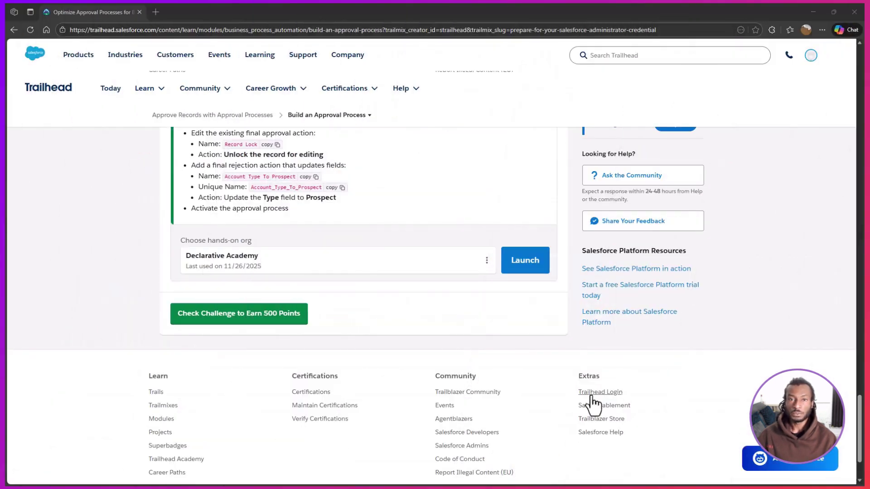
Run Trailhead's 'Check Challenge to Earn 500 Points' verification.
{"action": "left_click", "coordinate": [277, 325]}
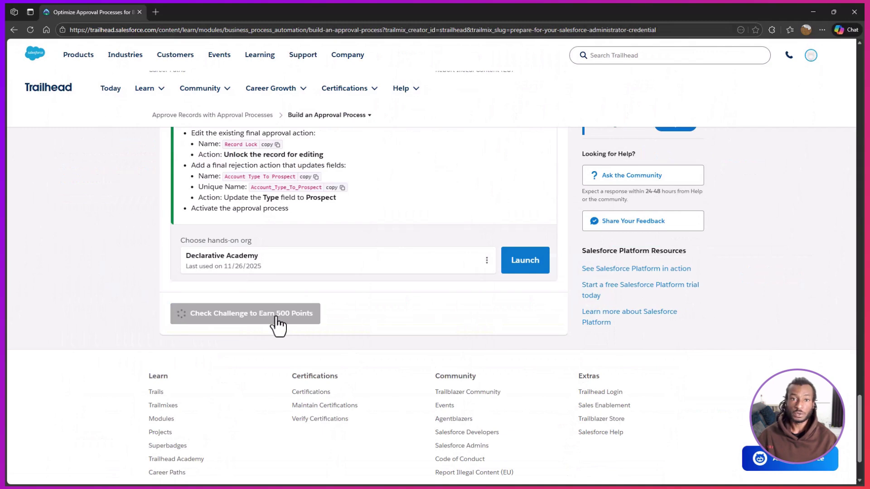